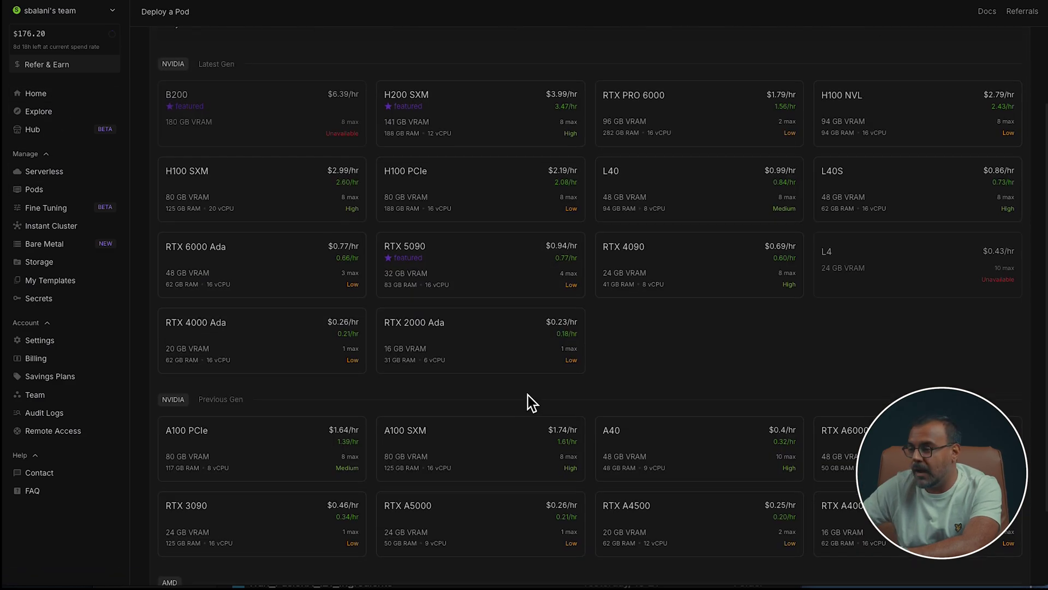
Step: Pick the comfyui_basic_endangeredai template and scroll its environment variables, including INSTALL_WAN_FUSIONX_COMPLETE=1
{"action": "scroll", "coordinate": [528, 395], "scroll_direction": "up", "scroll_amount": 1}
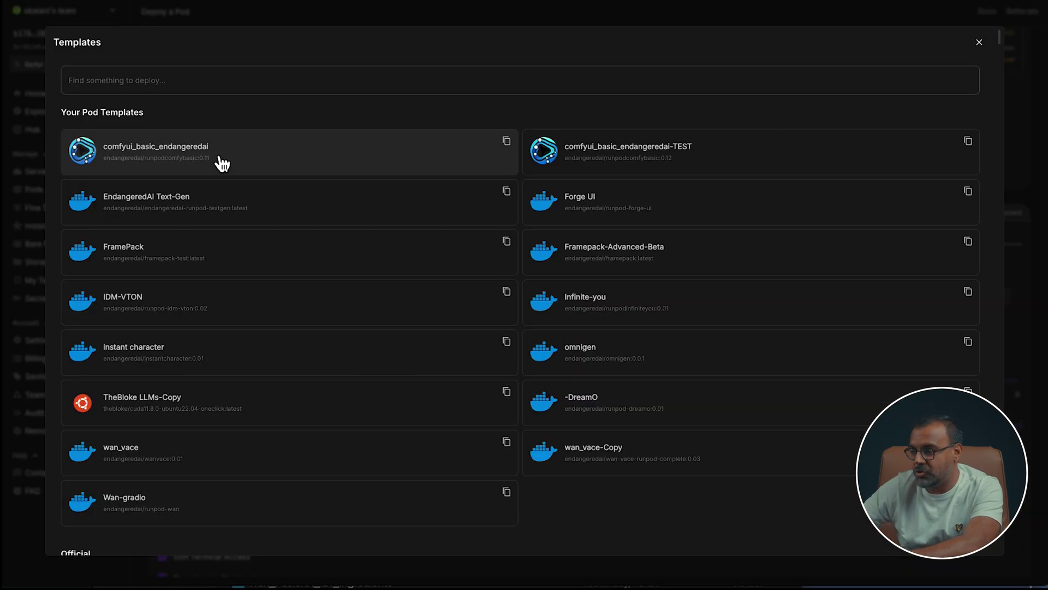
{"action": "left_click", "coordinate": [290, 162]}
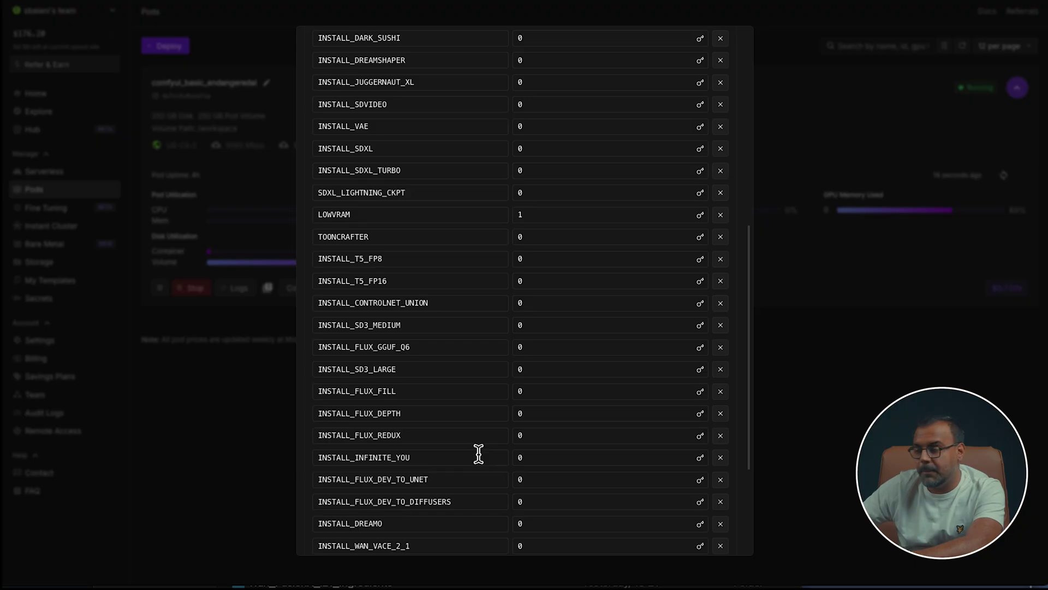
{"action": "scroll", "coordinate": [479, 454], "scroll_direction": "down", "scroll_amount": 3}
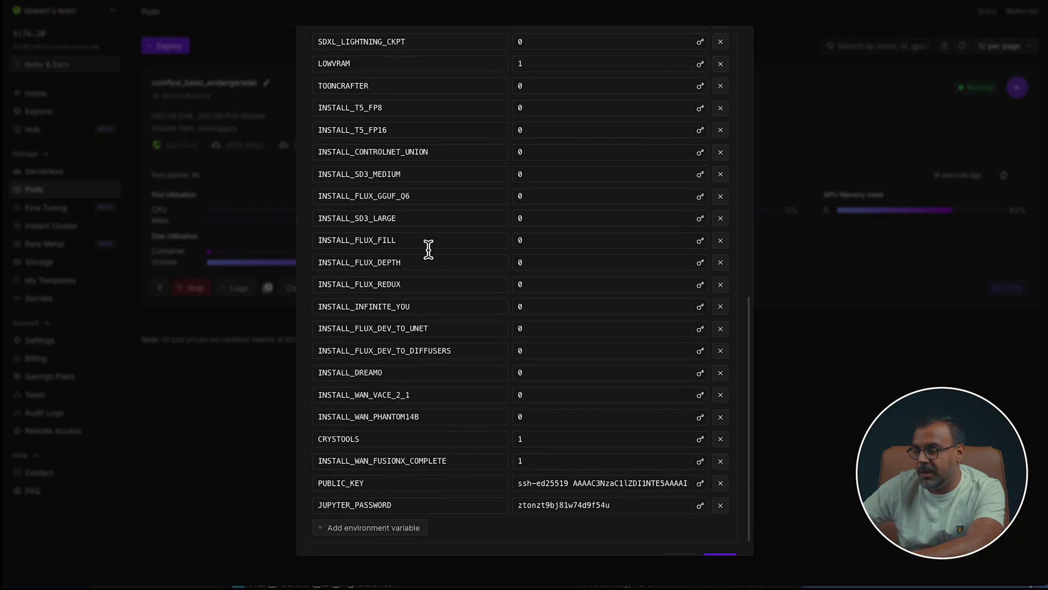
{"action": "scroll", "coordinate": [428, 246], "scroll_direction": "up", "scroll_amount": 2}
{"action": "scroll", "coordinate": [428, 247], "scroll_direction": "down", "scroll_amount": 4}
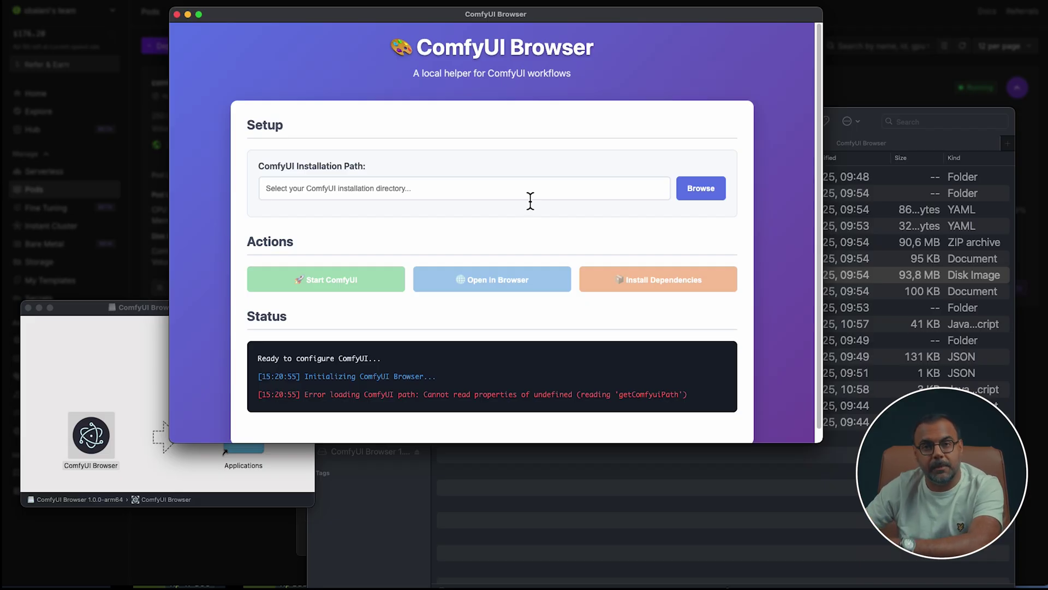
Step: Close the ComfyUI Browser helper and hide the Finder and DMG installer windows
{"action": "left_click", "coordinate": [178, 15]}
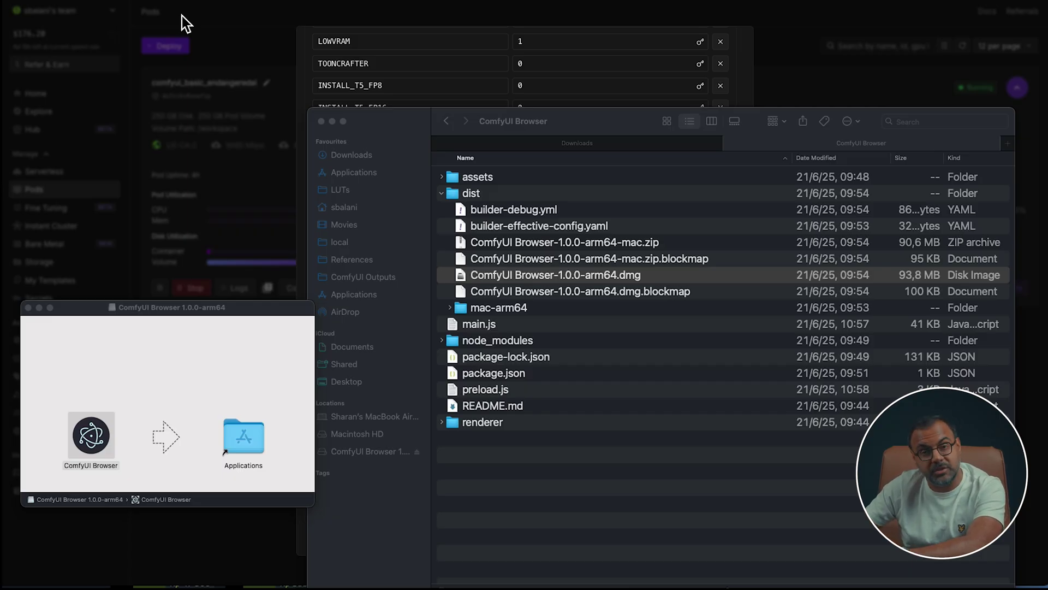
{"action": "key", "text": "super+h"}
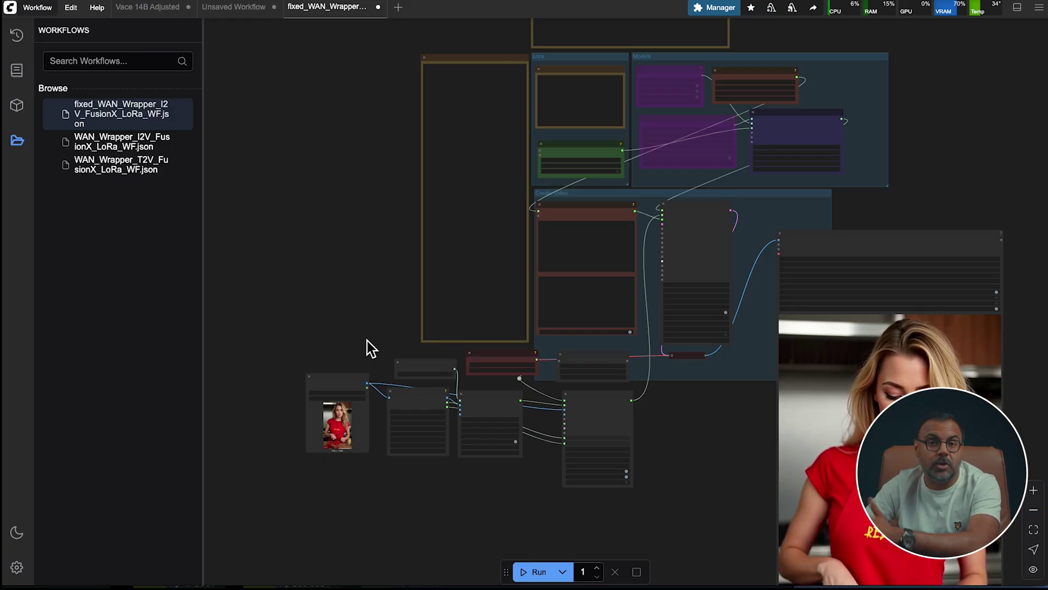
Step: Pan across the canvas to review the image-input, ClipVision Encode and ImageToVideo Encode nodes
{"action": "scroll", "coordinate": [367, 347], "scroll_direction": "up", "scroll_amount": 10}
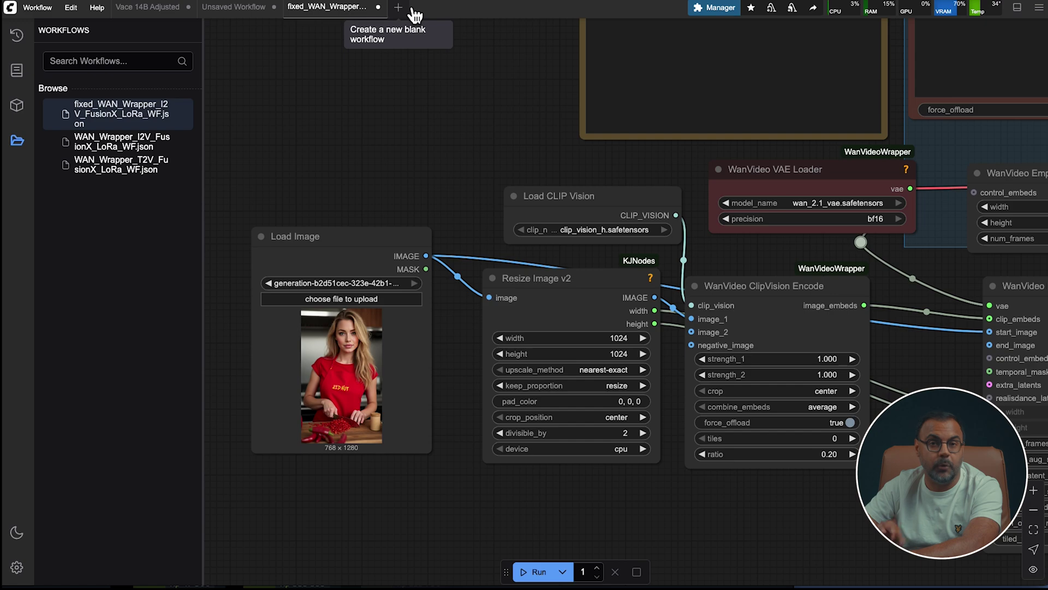
{"action": "scroll", "coordinate": [358, 200], "scroll_direction": "right", "scroll_amount": 3}
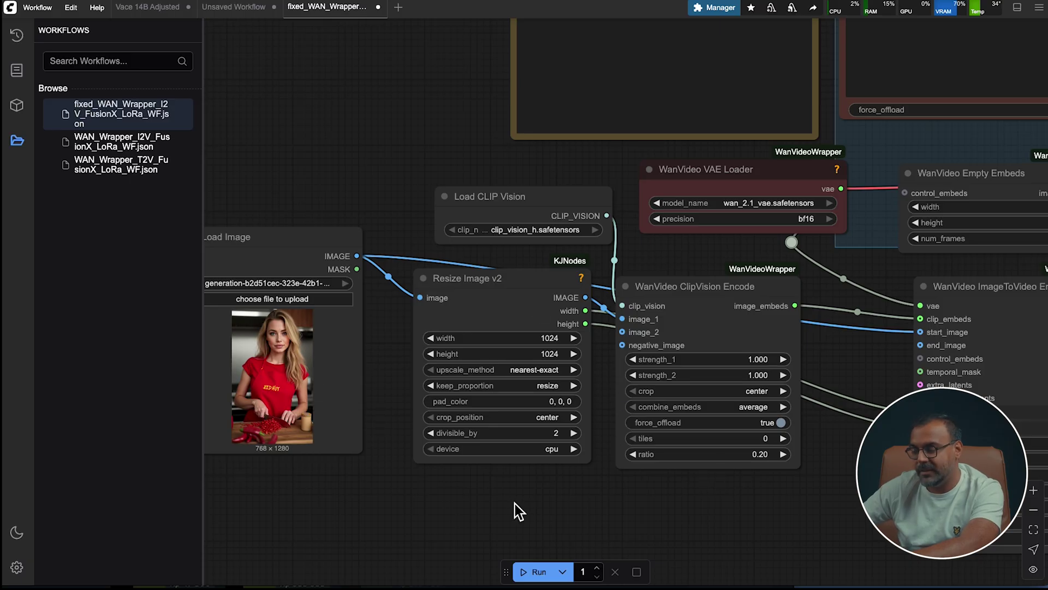
{"action": "left_click_drag", "start_coordinate": [534, 517], "coordinate": [358, 493]}
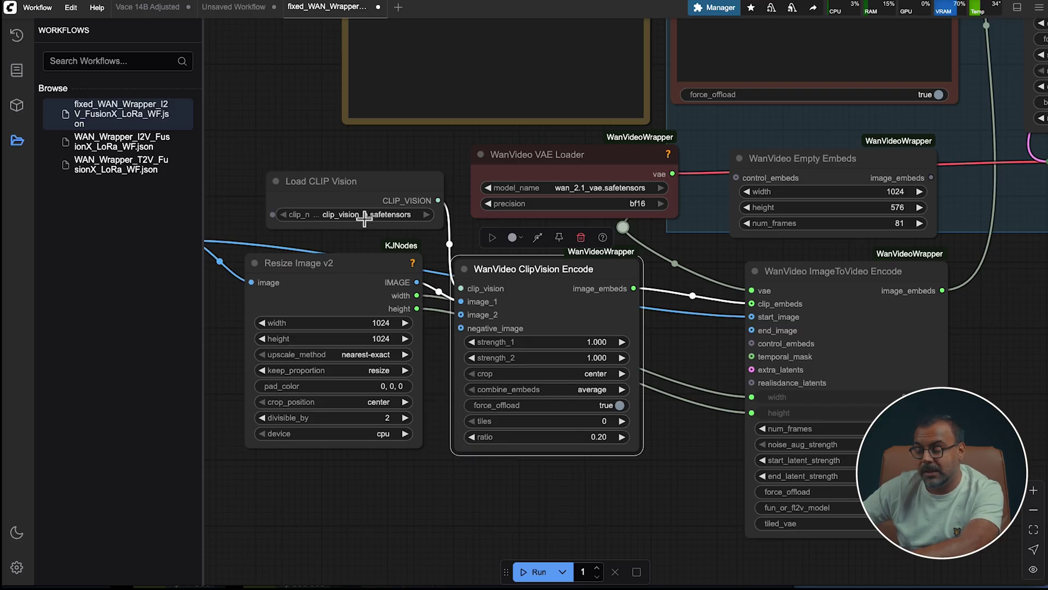
{"action": "left_click_drag", "start_coordinate": [650, 307], "coordinate": [374, 305]}
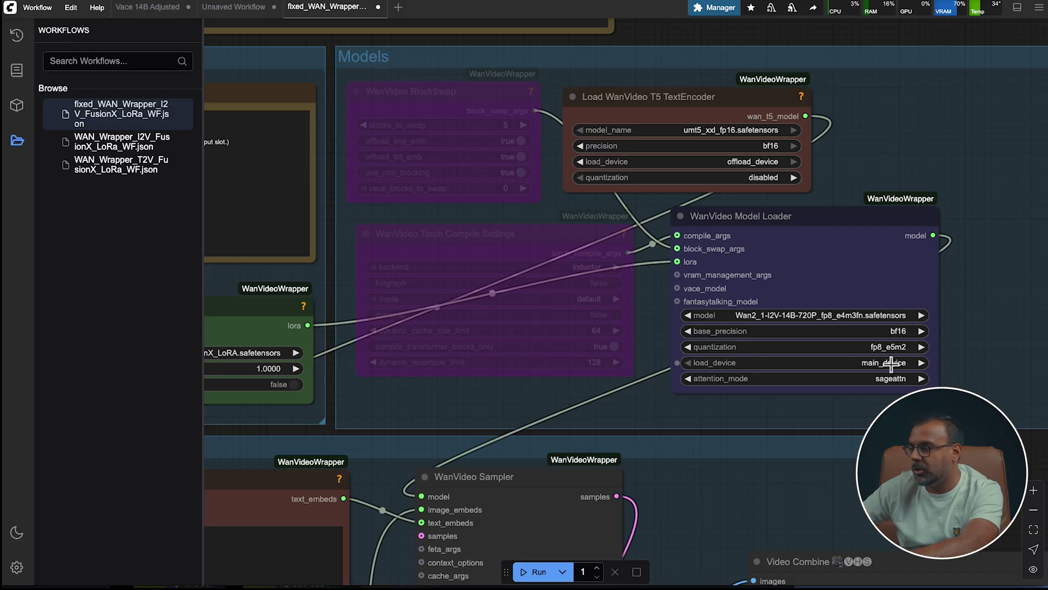
Step: Load Wan14Bi2vFusioniX_fp16.safetensors in the WanVideo Model Loader
{"action": "left_click", "coordinate": [861, 316]}
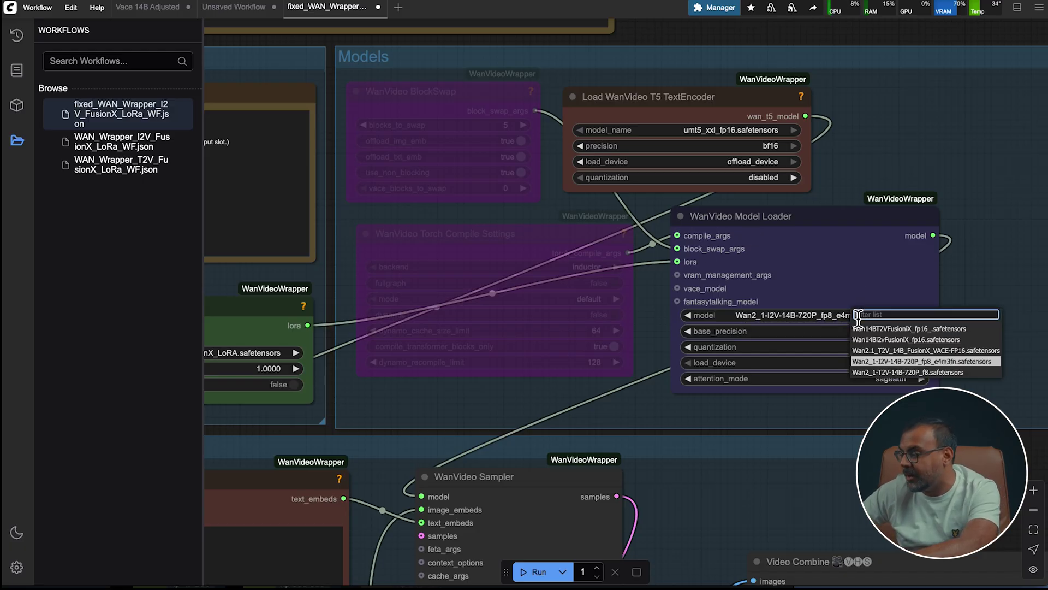
{"action": "left_click", "coordinate": [891, 340]}
{"action": "scroll", "coordinate": [564, 415], "scroll_direction": "left", "scroll_amount": 5}
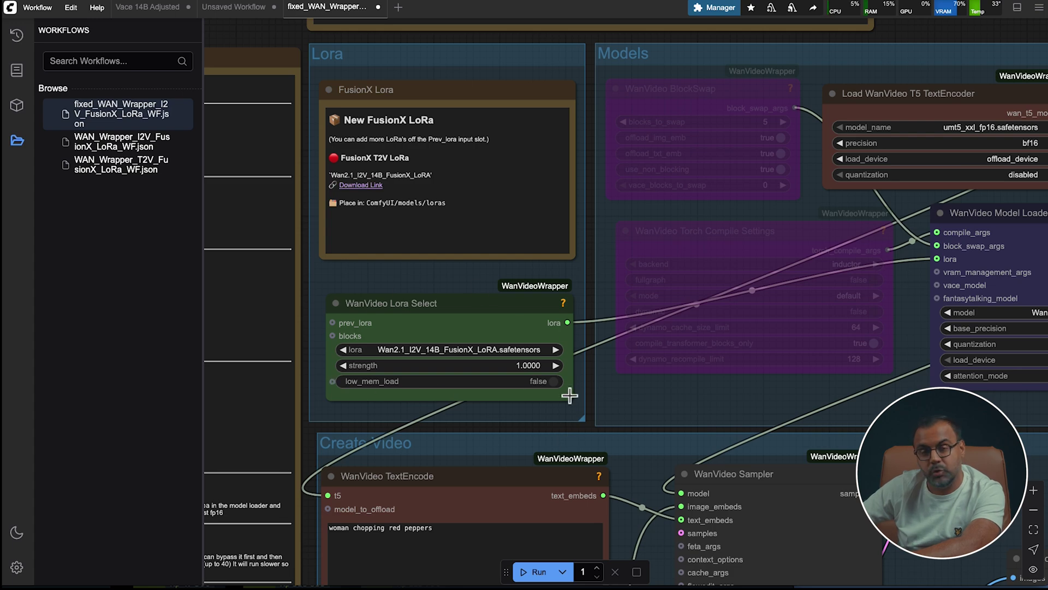
Step: Keep the I2V FusionX LoRA and the Wan2_1-I2V-14B-720P_fp8_e4m3fn model selected in the loaders
{"action": "right_click", "coordinate": [466, 315]}
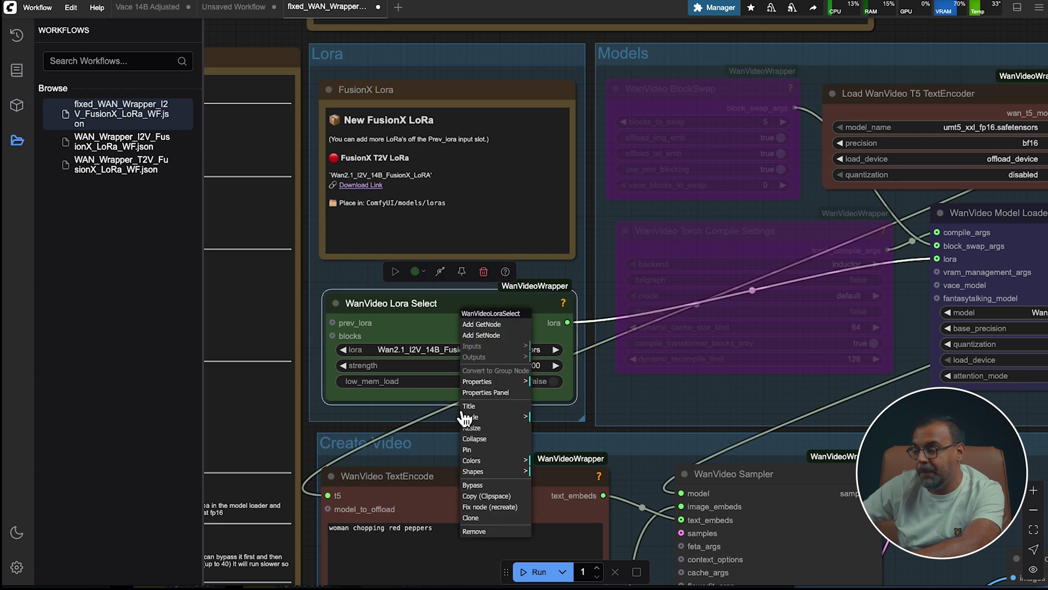
{"action": "left_click", "coordinate": [417, 326]}
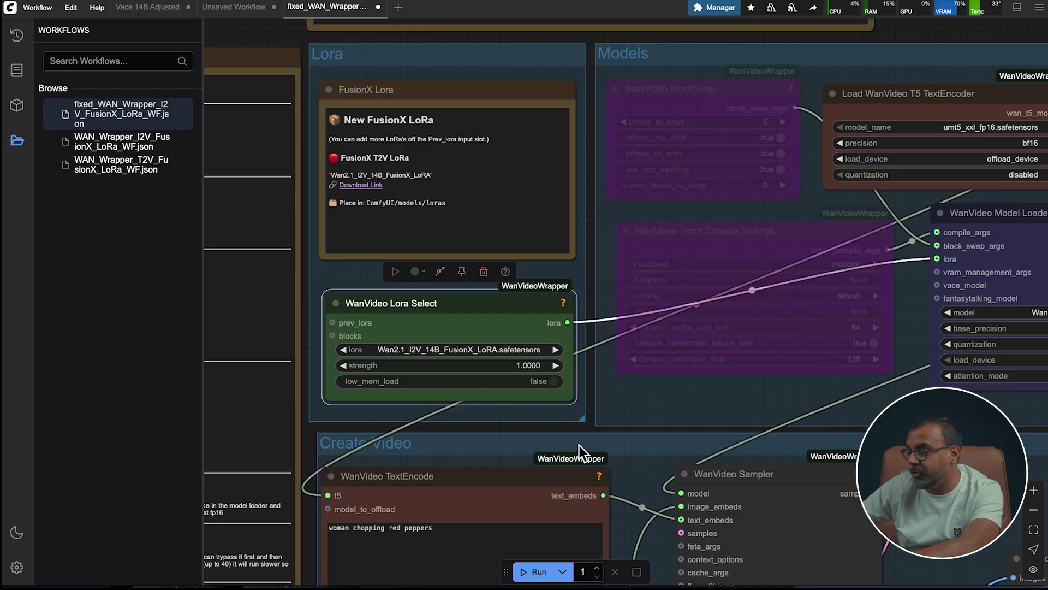
{"action": "left_click_drag", "start_coordinate": [582, 437], "coordinate": [369, 435]}
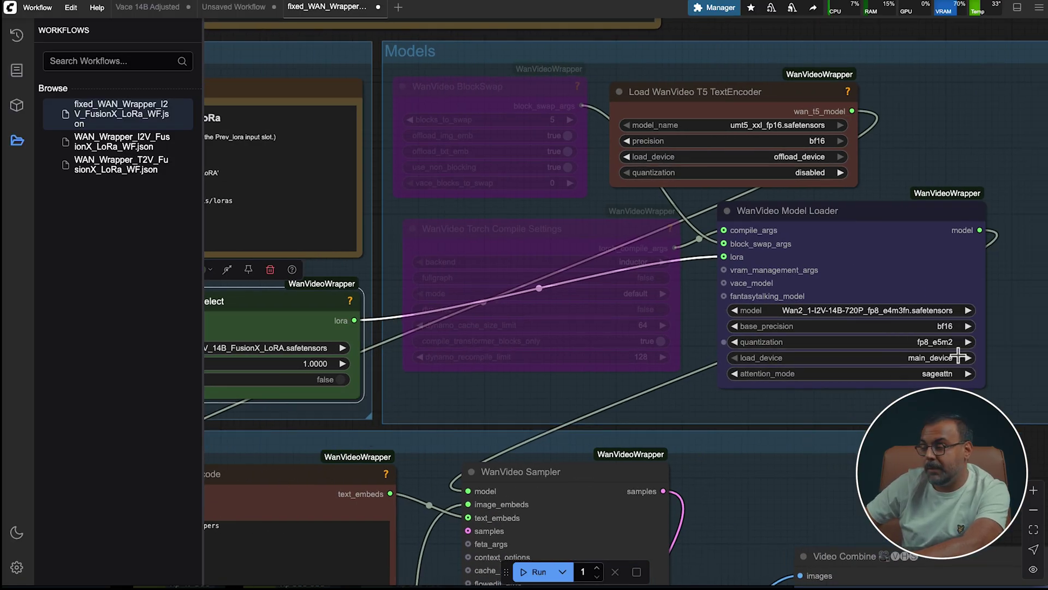
{"action": "left_click_drag", "start_coordinate": [299, 476], "coordinate": [484, 467]}
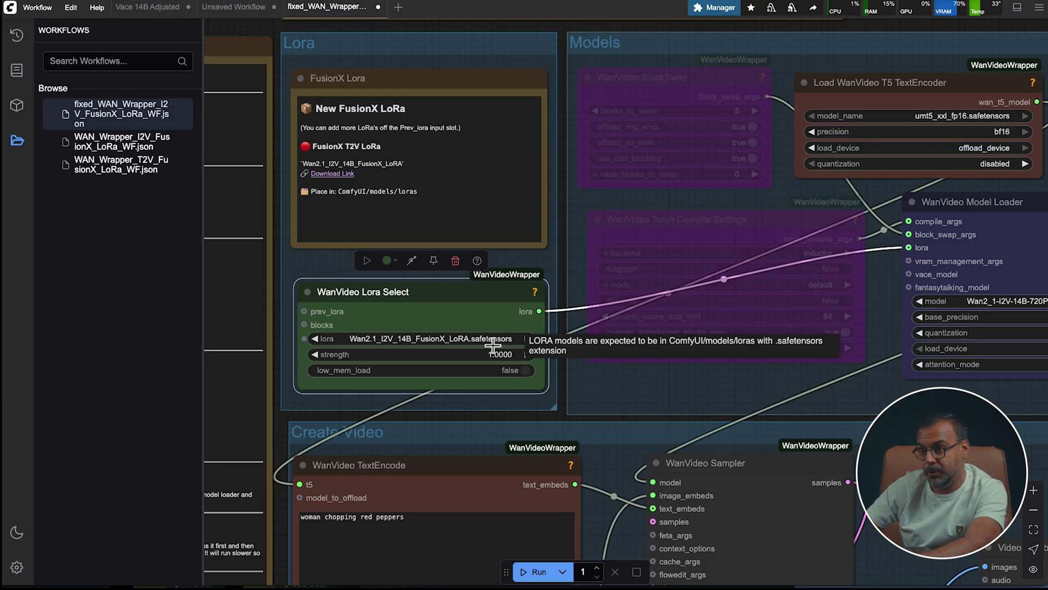
{"action": "left_click", "coordinate": [382, 339]}
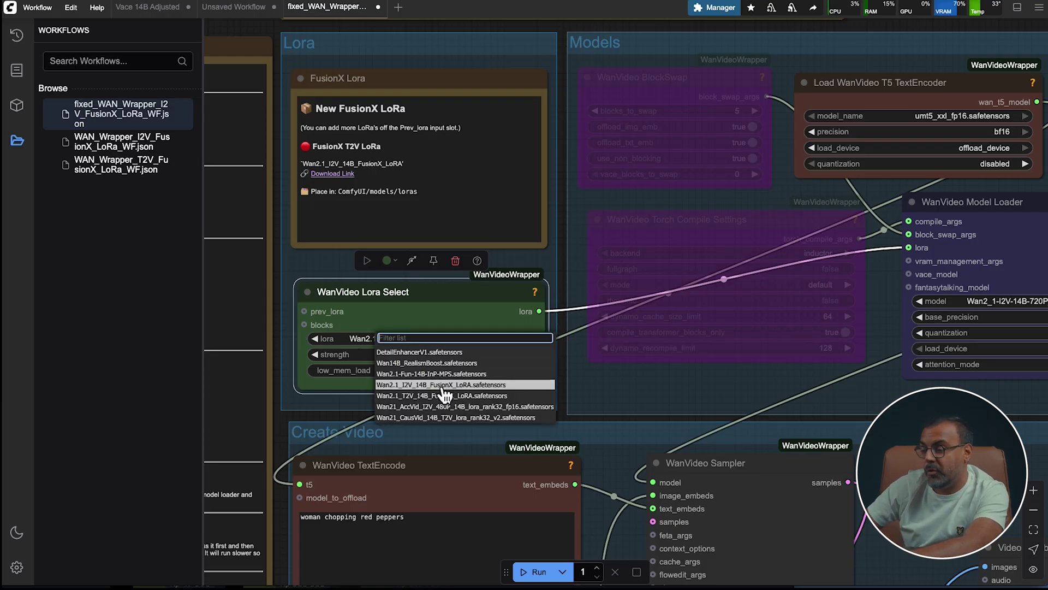
{"action": "left_click", "coordinate": [1017, 302]}
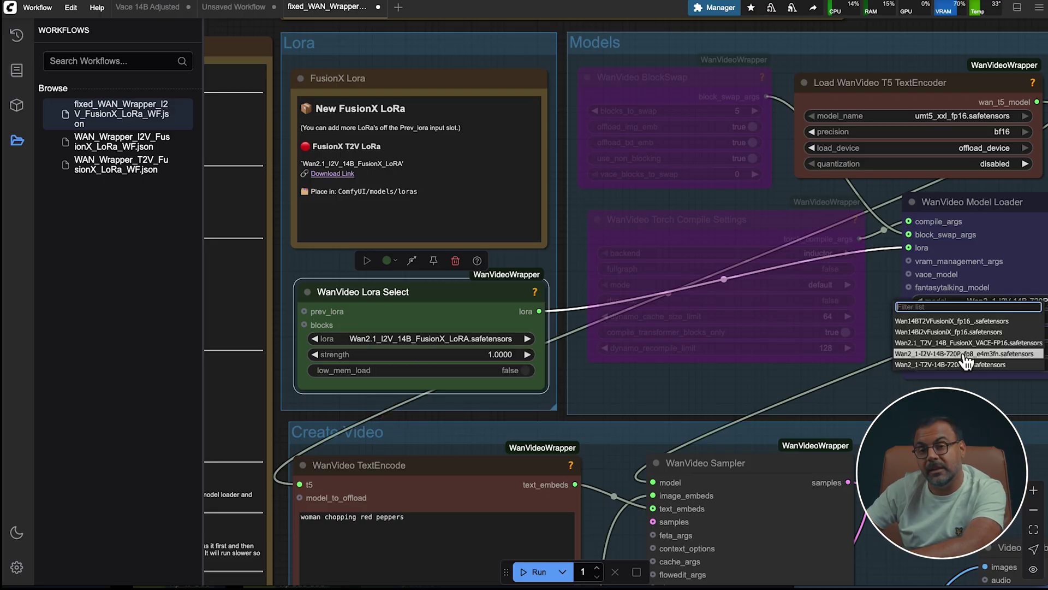
{"action": "left_click", "coordinate": [566, 31]}
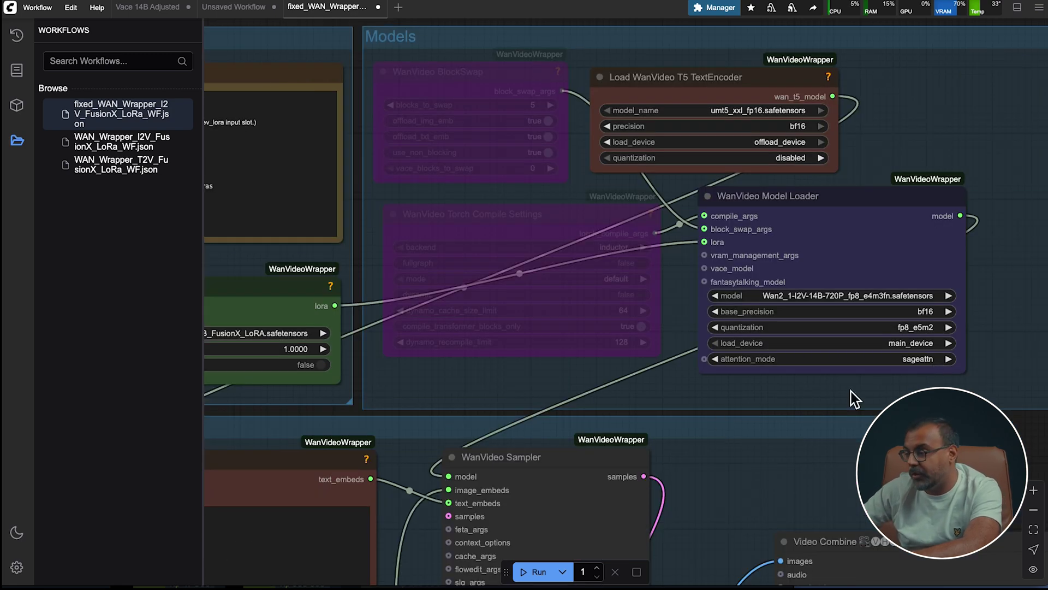
{"action": "right_click", "coordinate": [464, 238]}
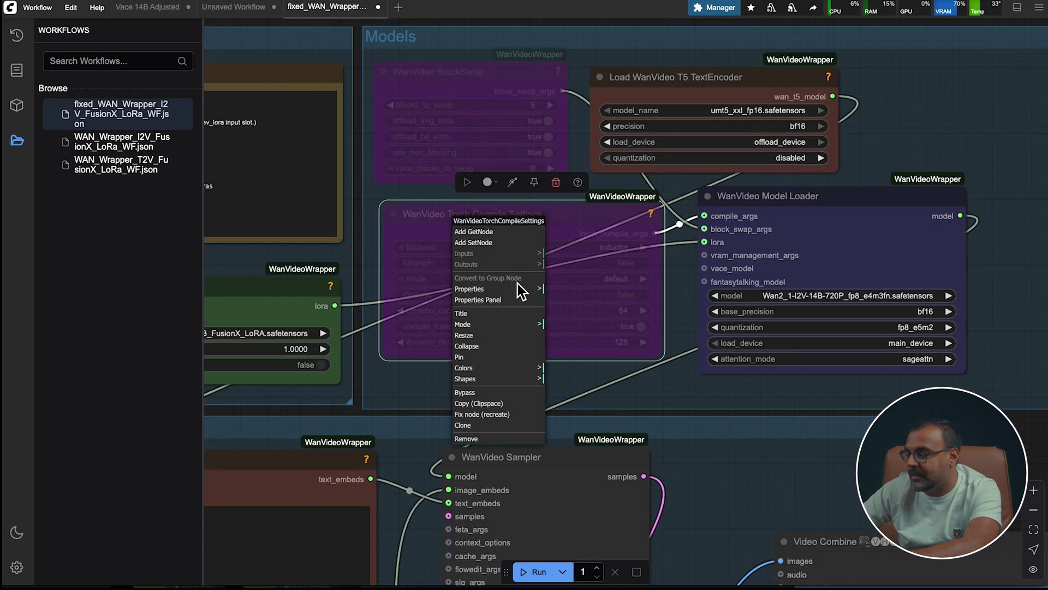
Step: Re-enable Torch Compile Settings and set the Model Loader to bf16 precision with fp8_e5m2 quantization
{"action": "key", "text": "ctrl+b"}
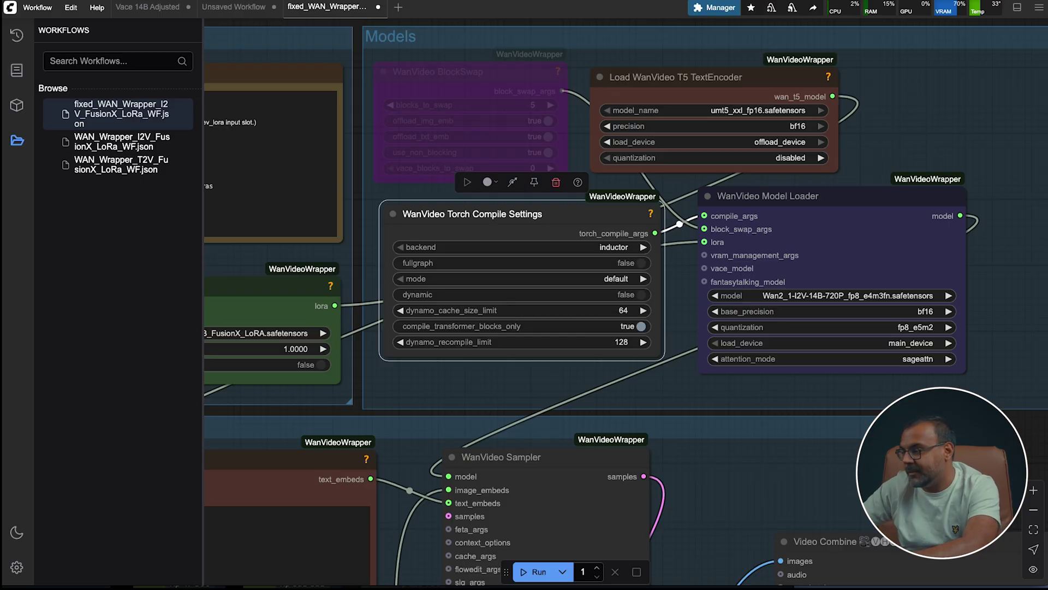
{"action": "scroll", "coordinate": [846, 426], "scroll_direction": "right", "scroll_amount": 5}
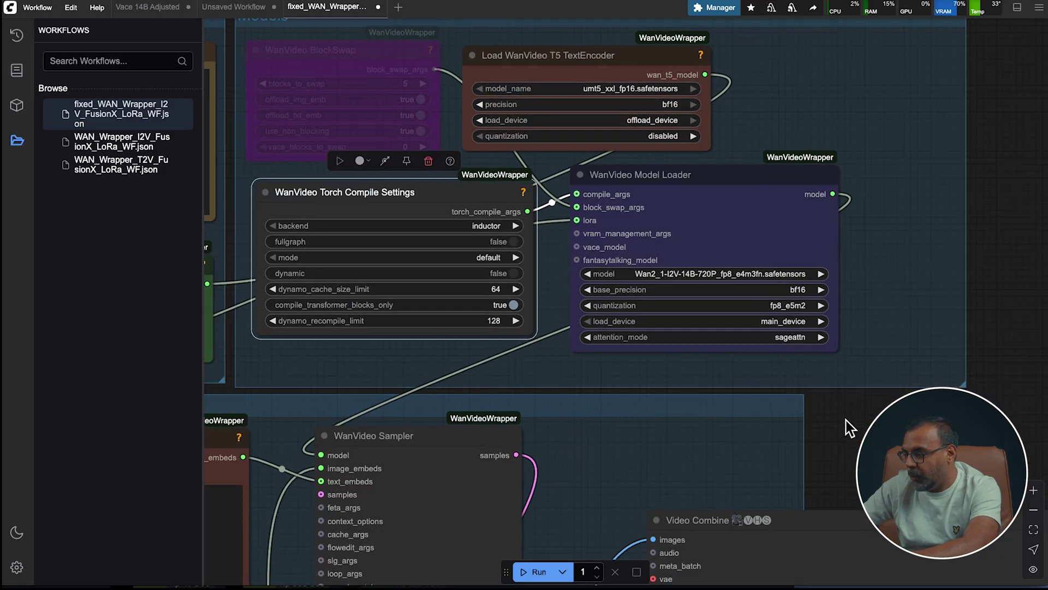
{"action": "left_click", "coordinate": [775, 294]}
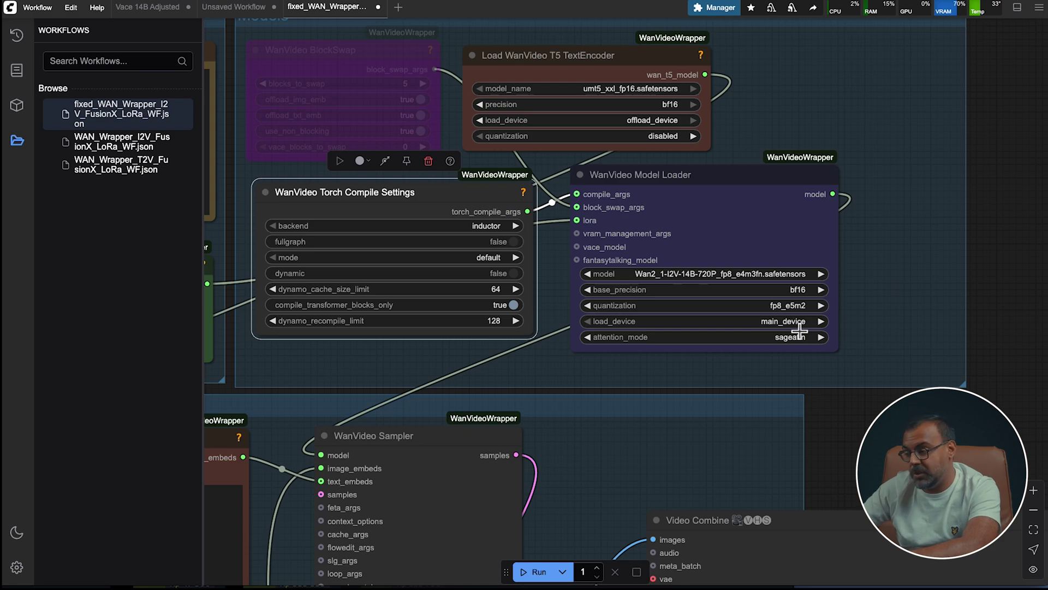
{"action": "left_click", "coordinate": [799, 291]}
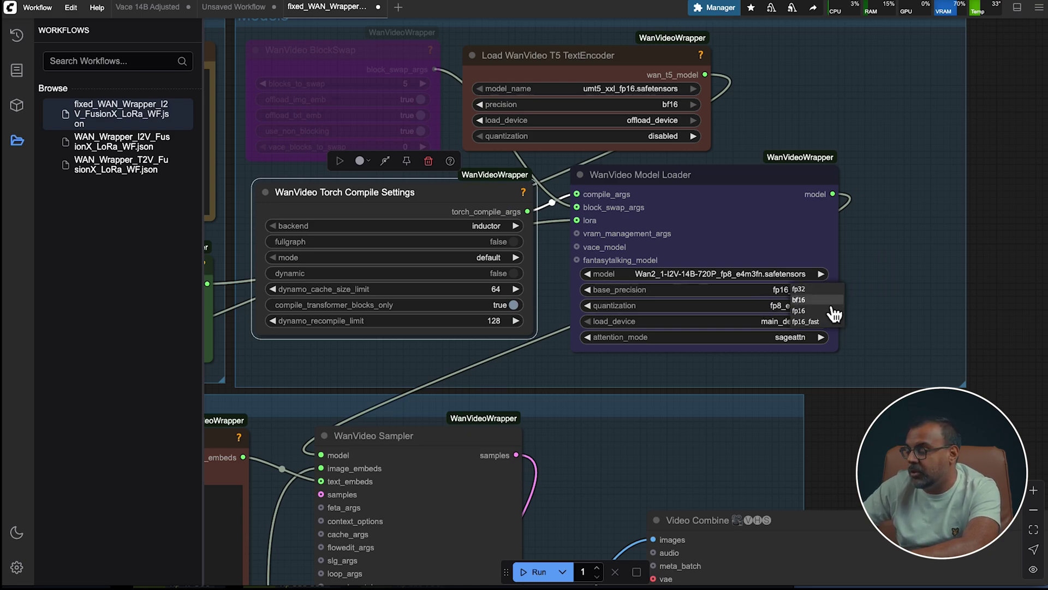
{"action": "left_click", "coordinate": [822, 299]}
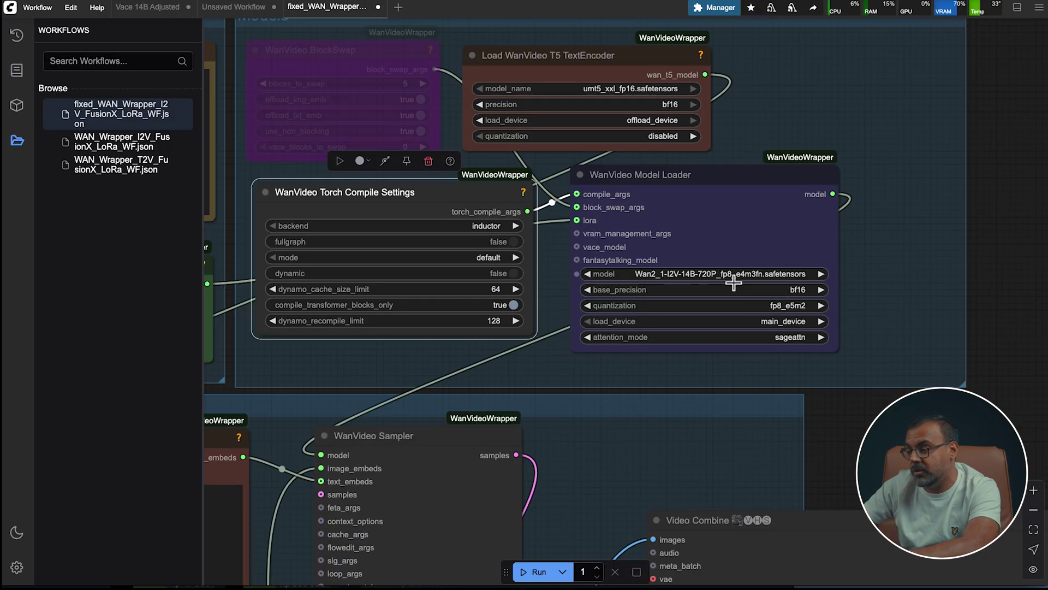
{"action": "left_click", "coordinate": [797, 306]}
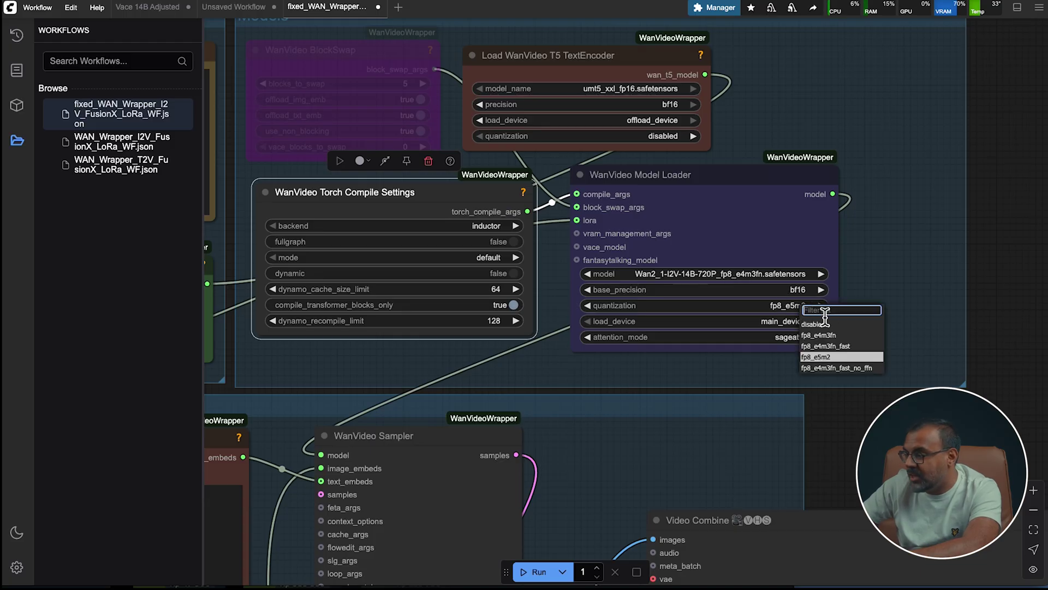
{"action": "left_click", "coordinate": [854, 359]}
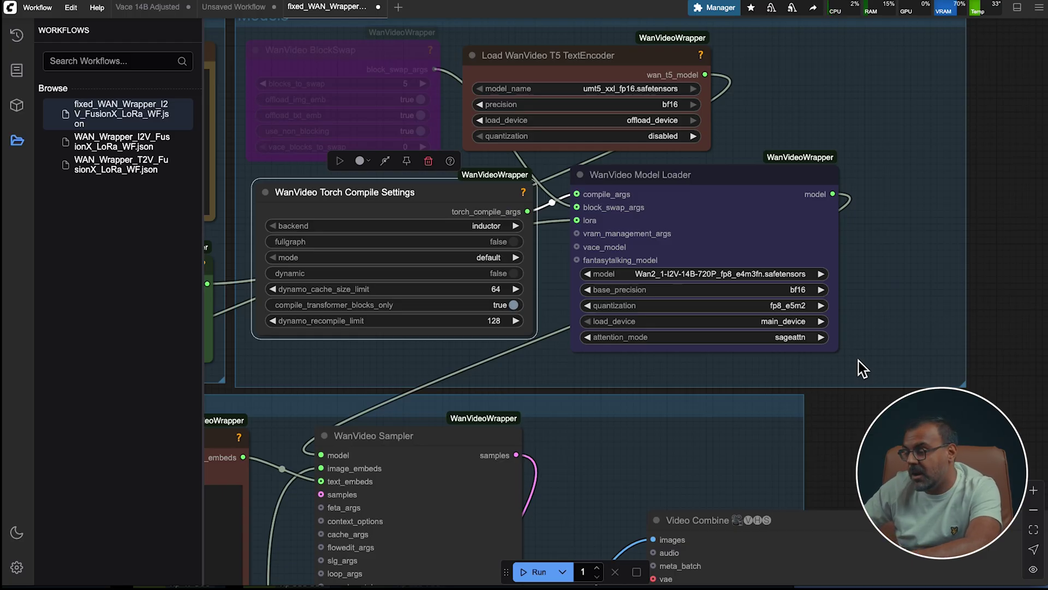
Step: Bypass Torch Compile Settings again and check the attention_mode choices, leaving sageattn, before opening Manager
{"action": "right_click", "coordinate": [418, 195]}
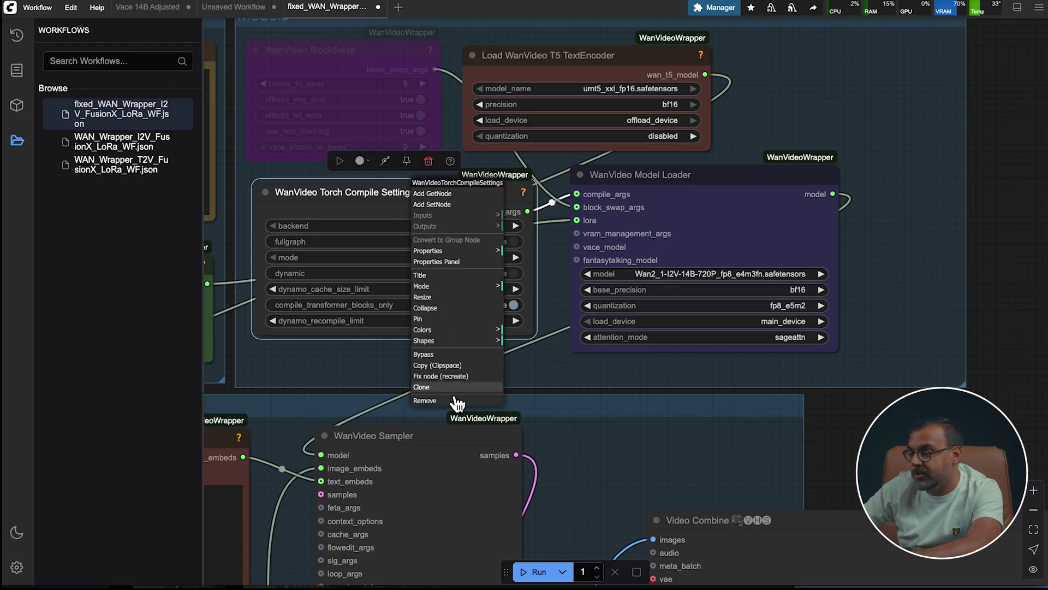
{"action": "left_click", "coordinate": [434, 355]}
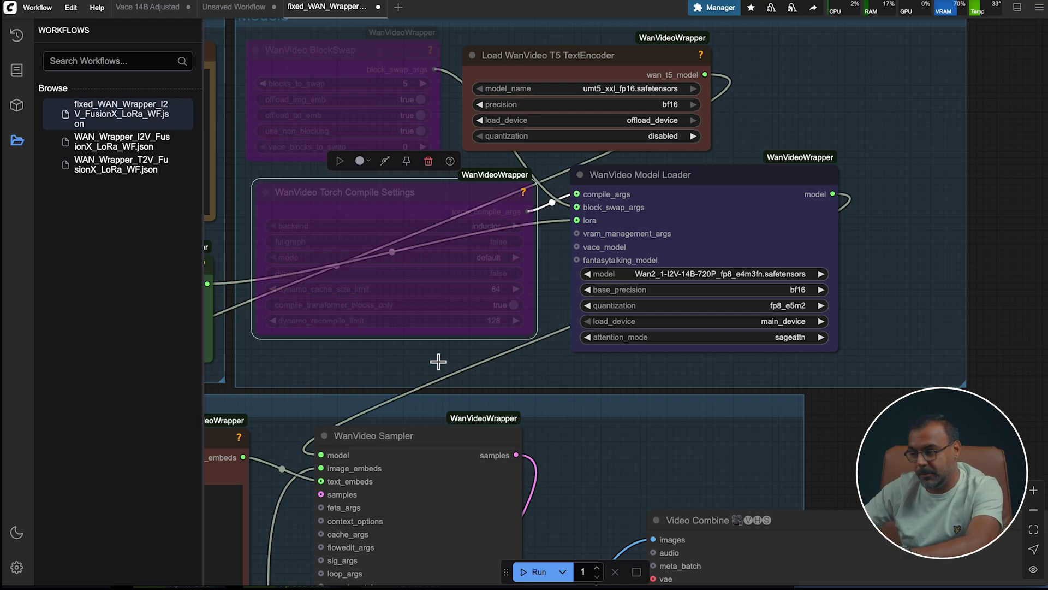
{"action": "scroll", "coordinate": [438, 361], "scroll_direction": "down", "scroll_amount": 3}
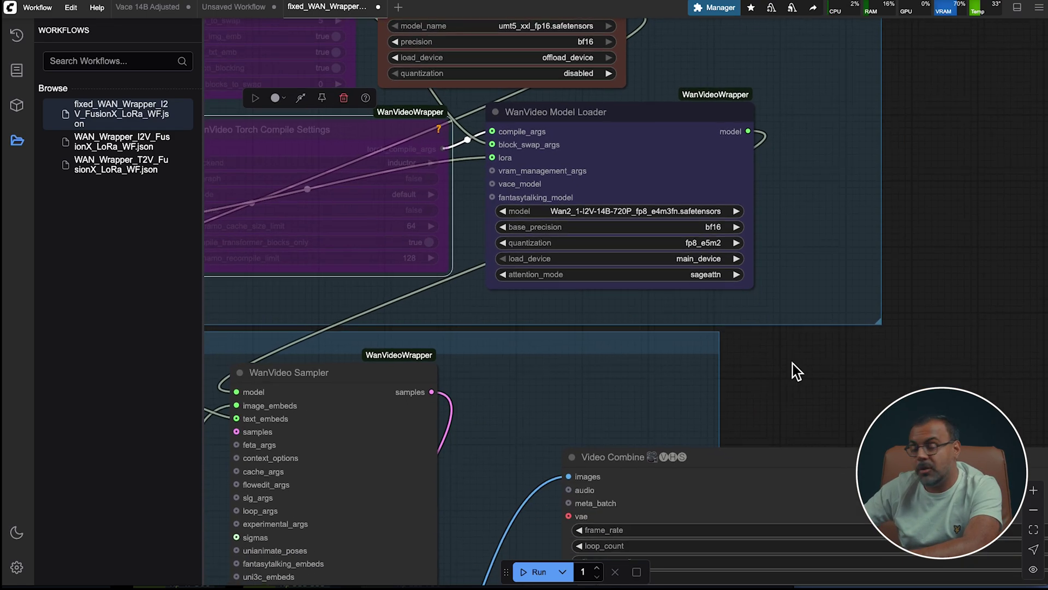
{"action": "left_click", "coordinate": [699, 275]}
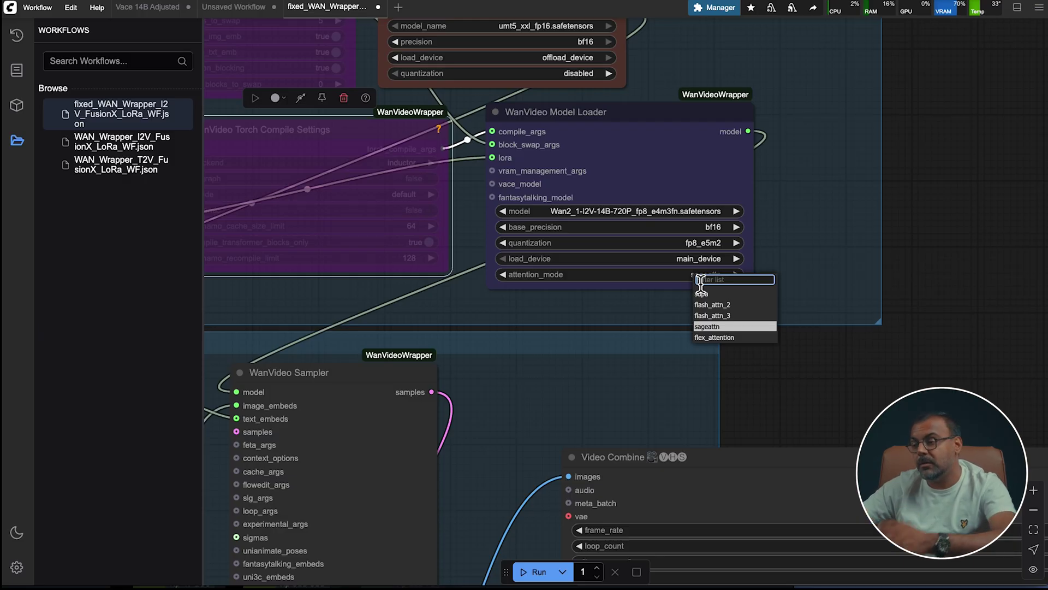
{"action": "left_click", "coordinate": [714, 7]}
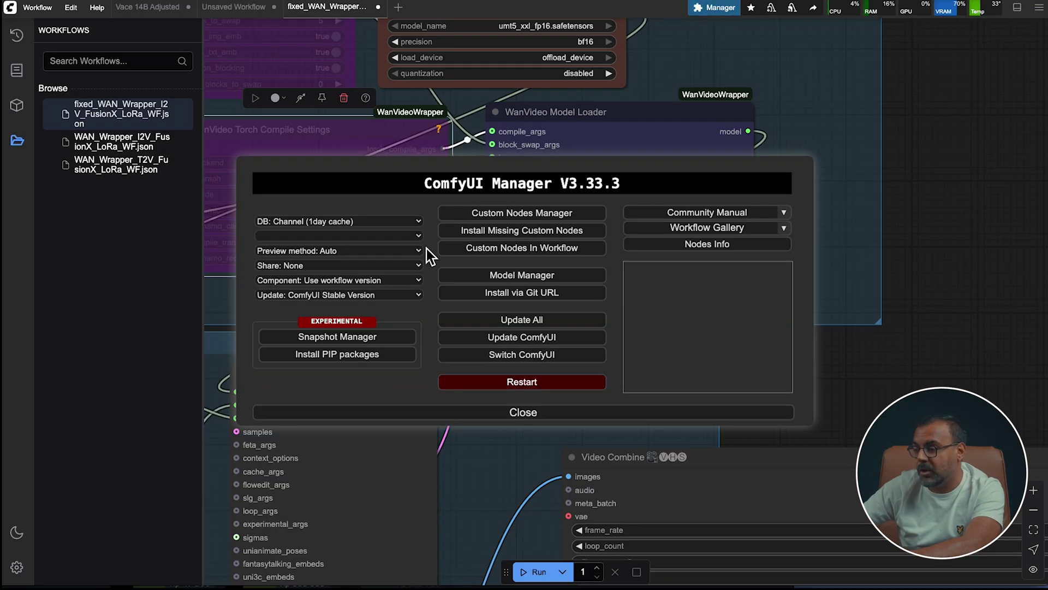
Step: Bring up the Manager's Install PIP packages prompt, then dismiss it with Escape
{"action": "left_click", "coordinate": [334, 354]}
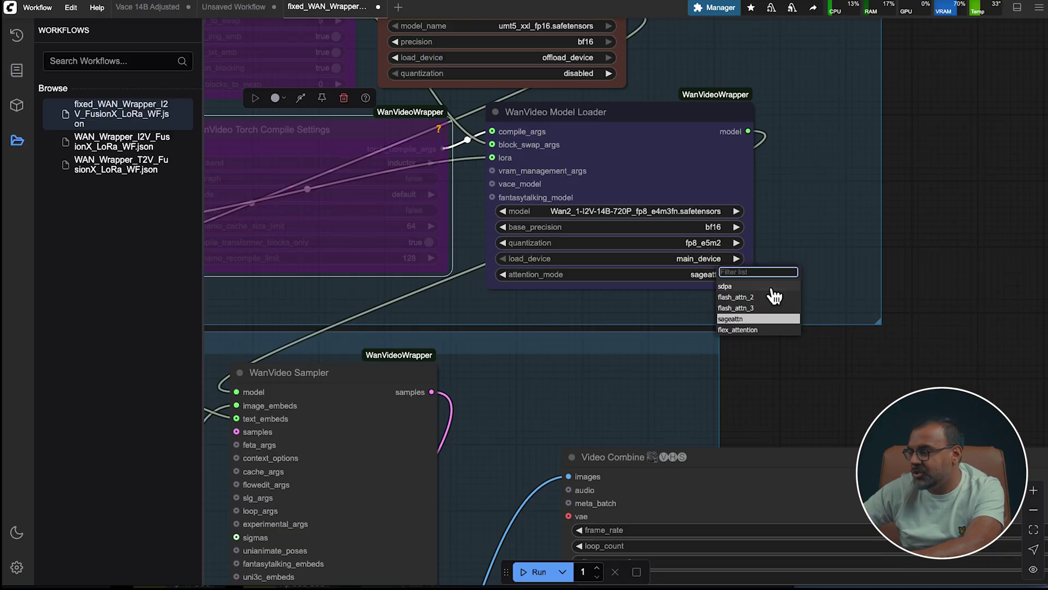
{"action": "key", "text": "Escape"}
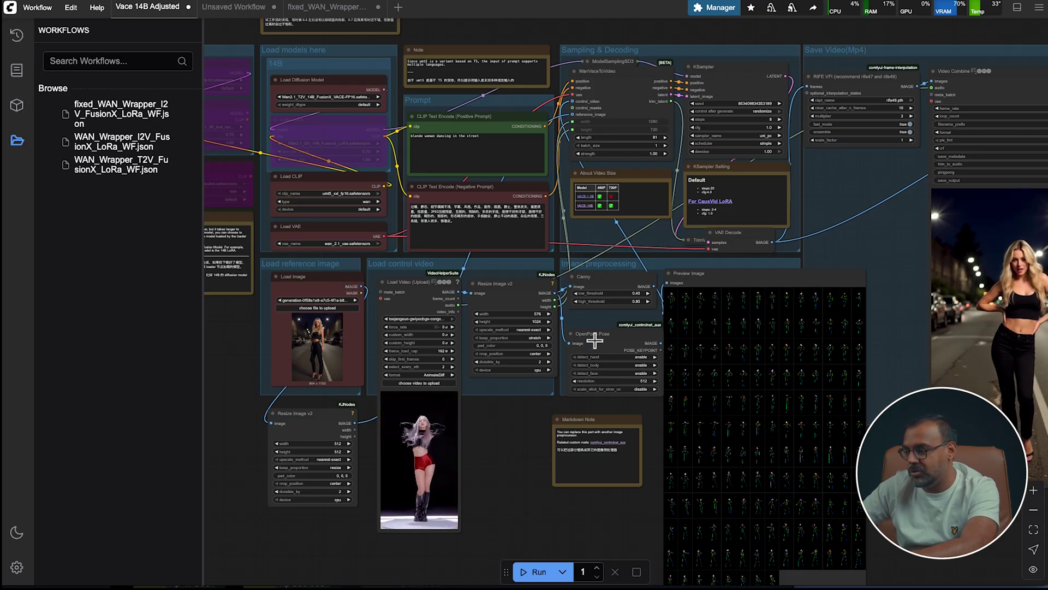
Step: Pan and zoom onto the 14B Load Diffusion Model and Load LoRA nodes beside the 1.3B group note
{"action": "left_click_drag", "start_coordinate": [531, 419], "coordinate": [632, 519]}
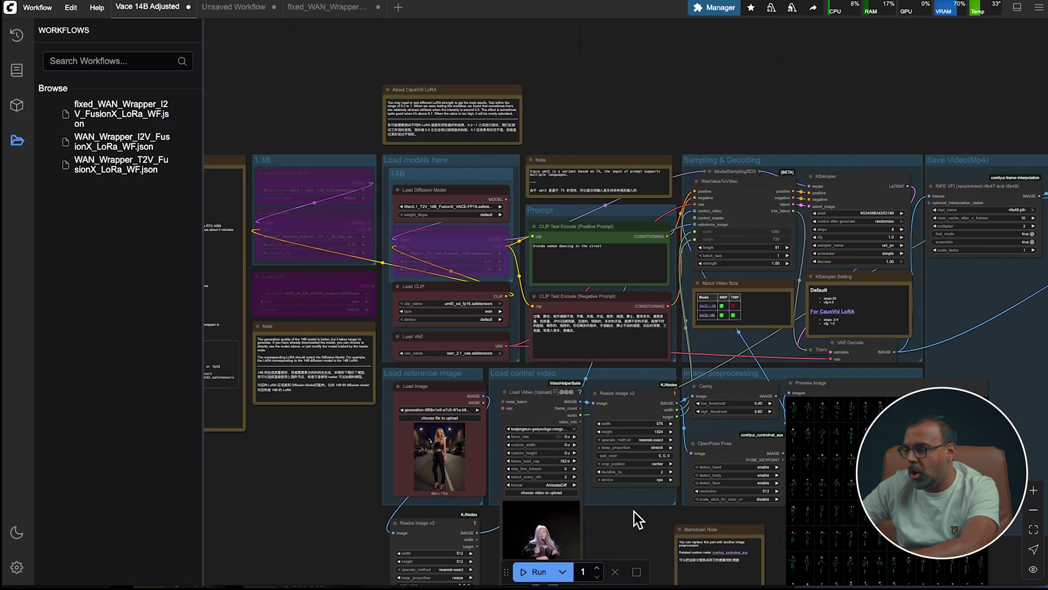
{"action": "scroll", "coordinate": [512, 212], "scroll_direction": "up", "scroll_amount": 5}
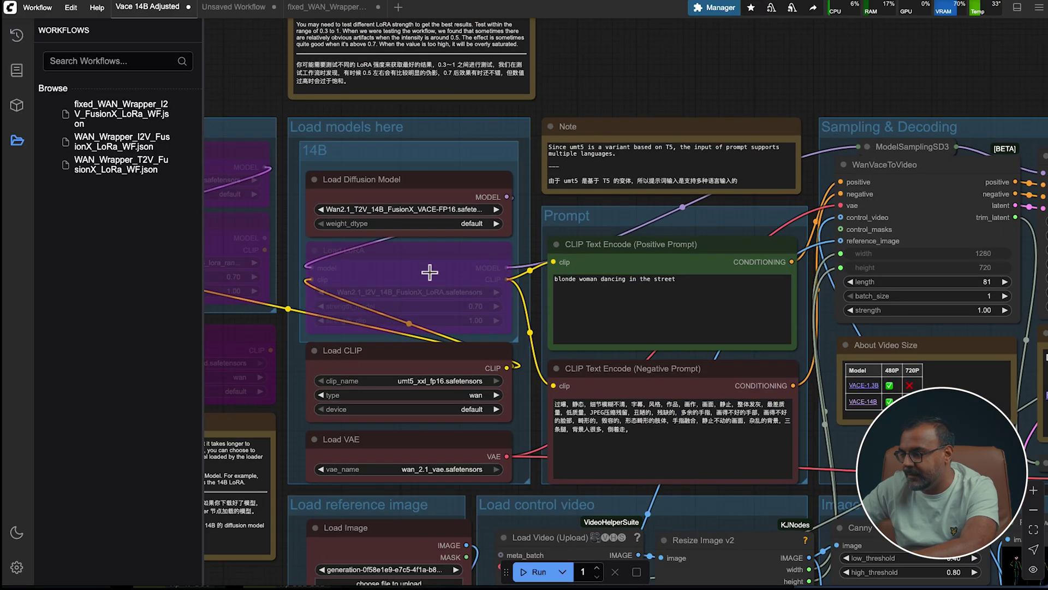
{"action": "left_click_drag", "start_coordinate": [431, 269], "coordinate": [598, 215]}
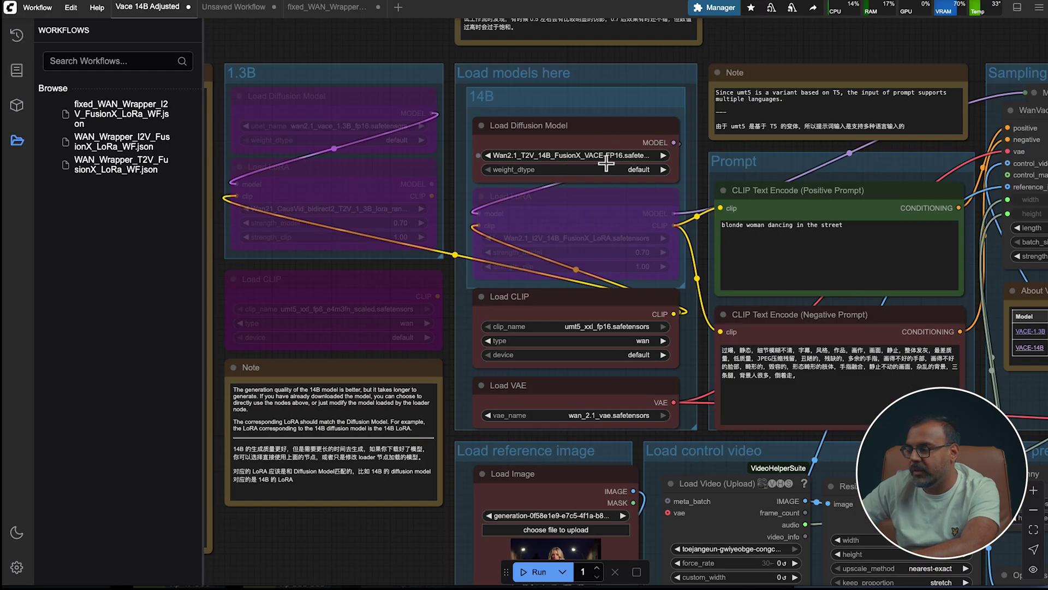
{"action": "scroll", "coordinate": [554, 161], "scroll_direction": "up", "scroll_amount": 5}
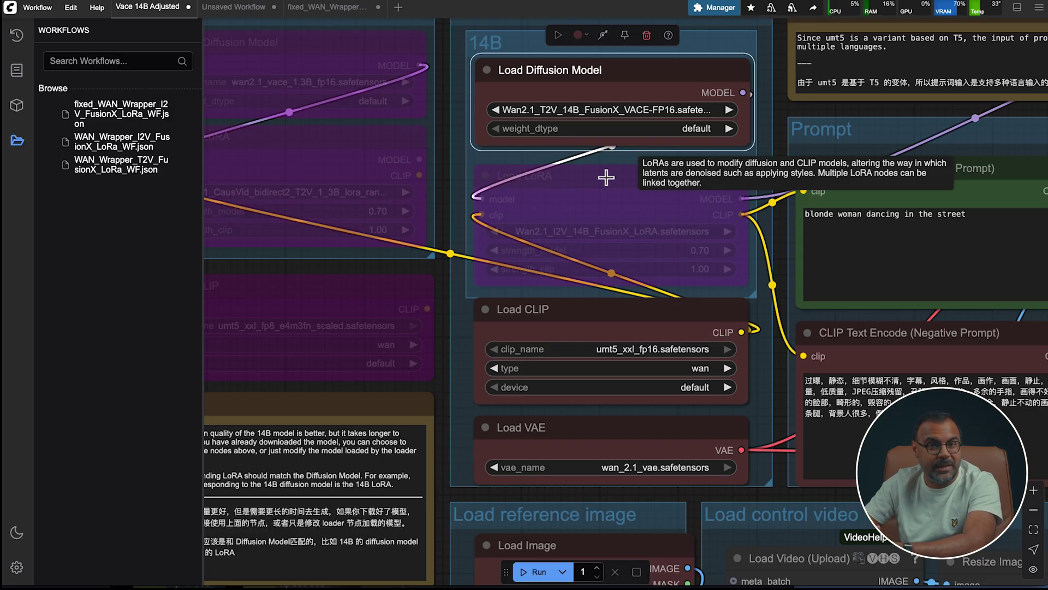
Step: Un-bypass the 14B Load LoRA node, keeping the I2V FusionX LoRA selected
{"action": "right_click", "coordinate": [566, 201]}
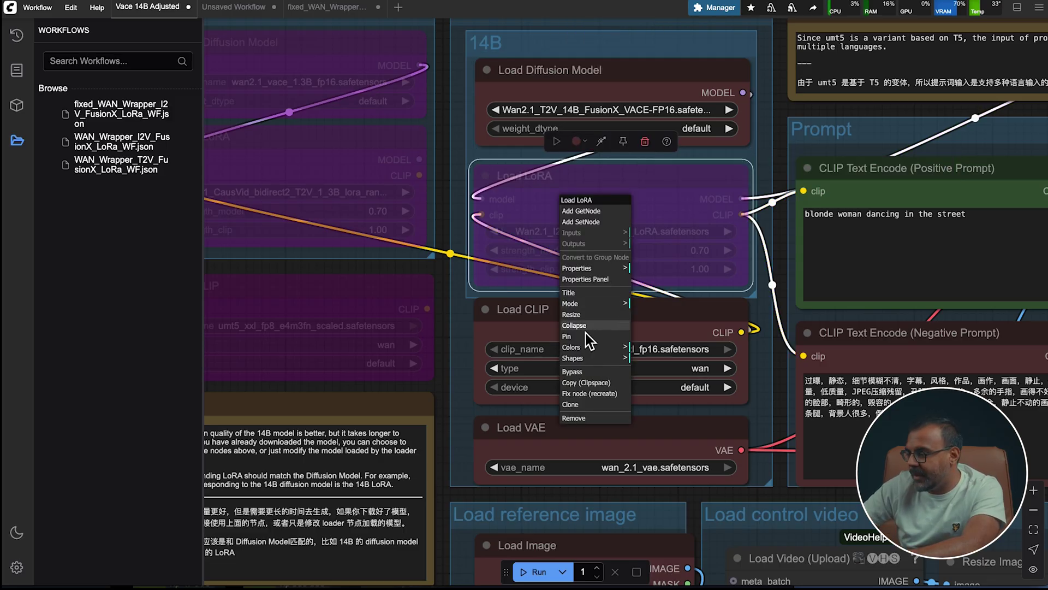
{"action": "left_click", "coordinate": [598, 373]}
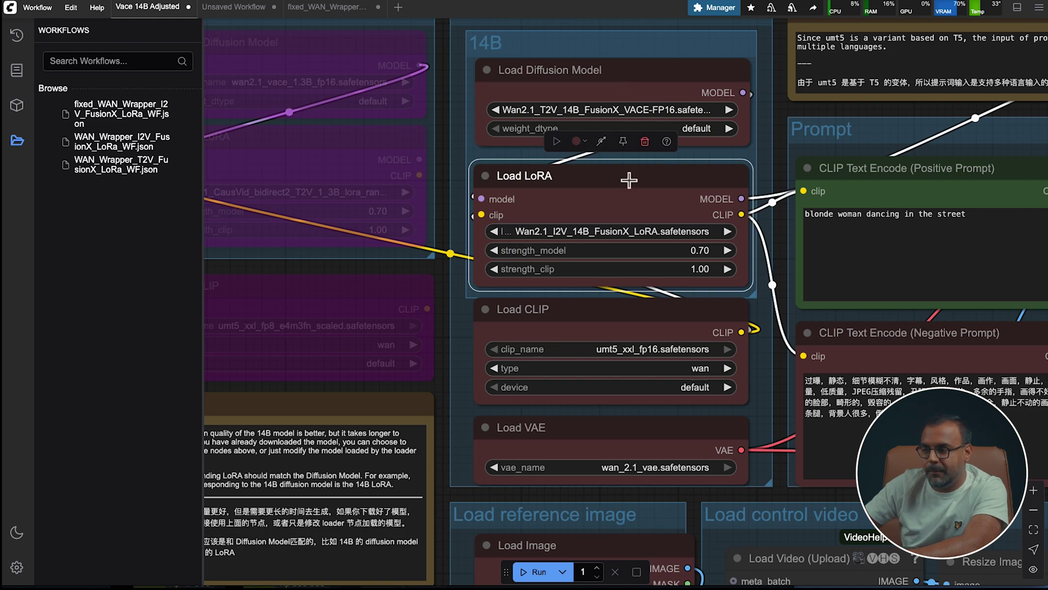
{"action": "left_click", "coordinate": [621, 234]}
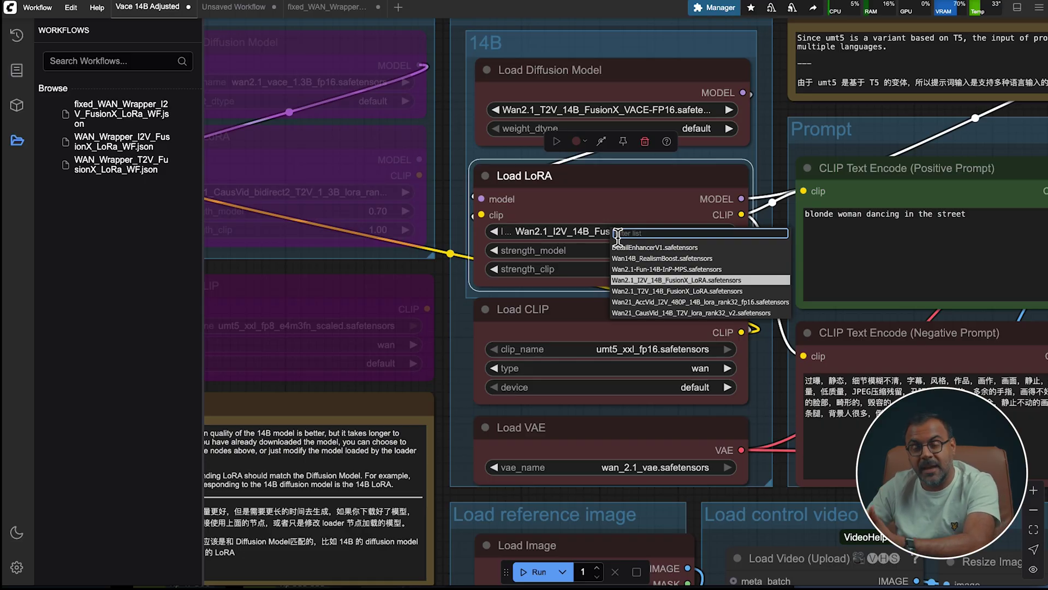
{"action": "left_click", "coordinate": [667, 211]}
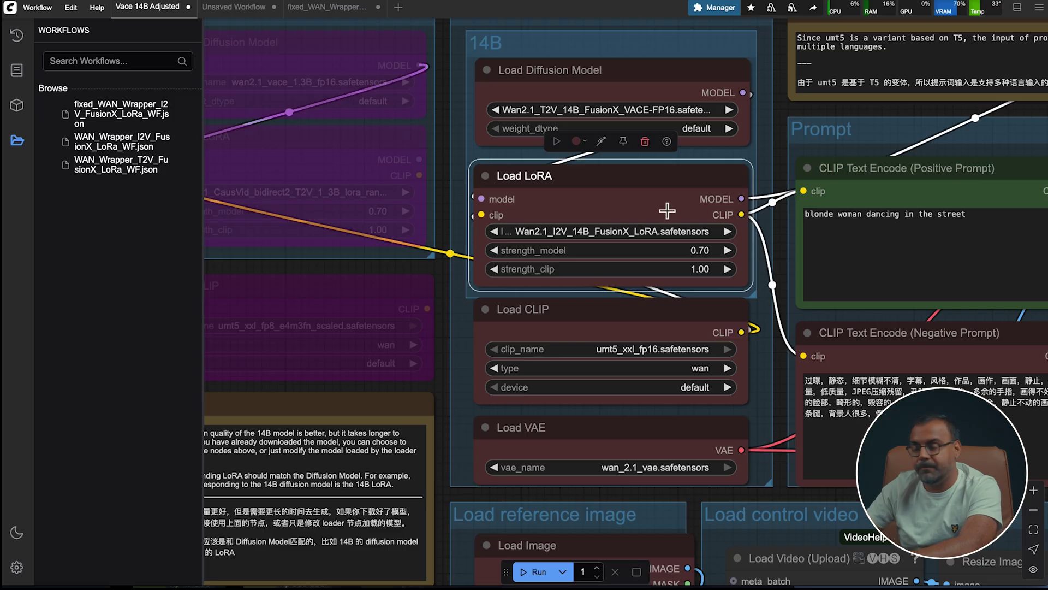
Step: Pan over to the WanVaceToVideo, KSampler and Preview Image nodes
{"action": "mouse_move", "coordinate": [716, 250]}
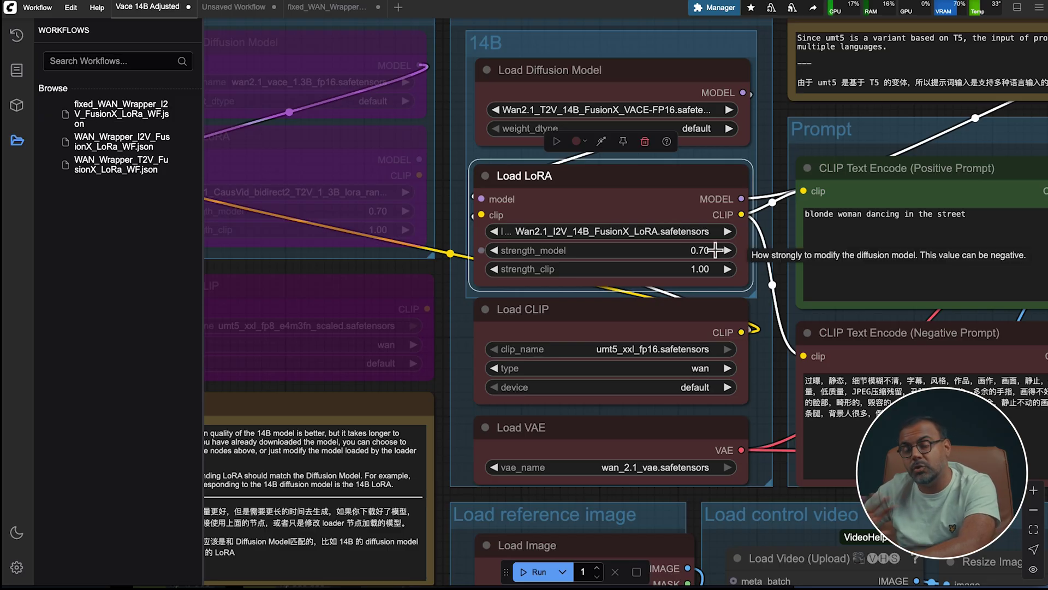
{"action": "left_click_drag", "start_coordinate": [897, 110], "coordinate": [487, 87]}
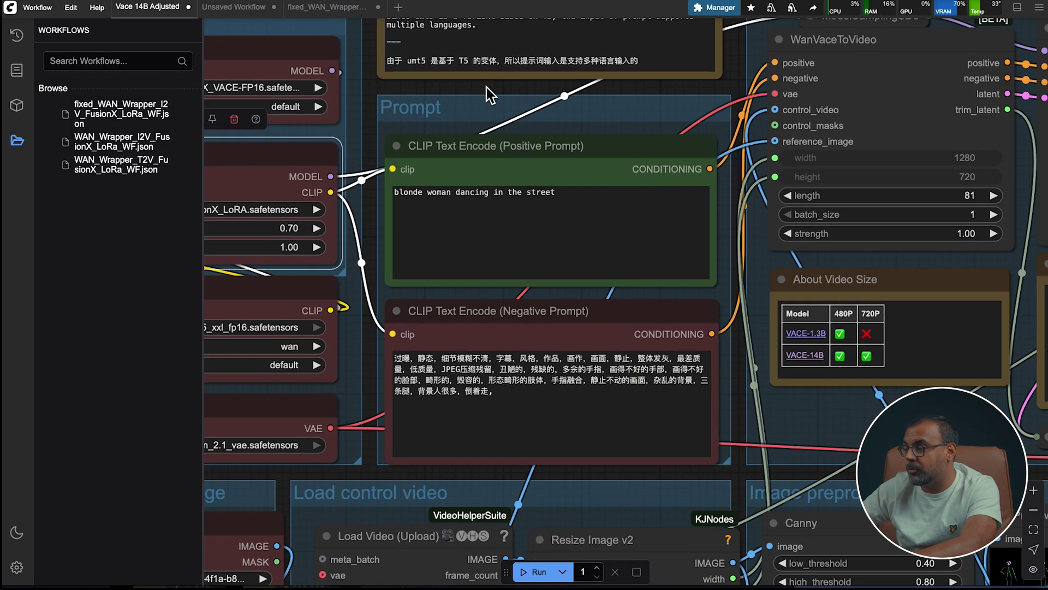
{"action": "left_click_drag", "start_coordinate": [746, 292], "coordinate": [500, 276]}
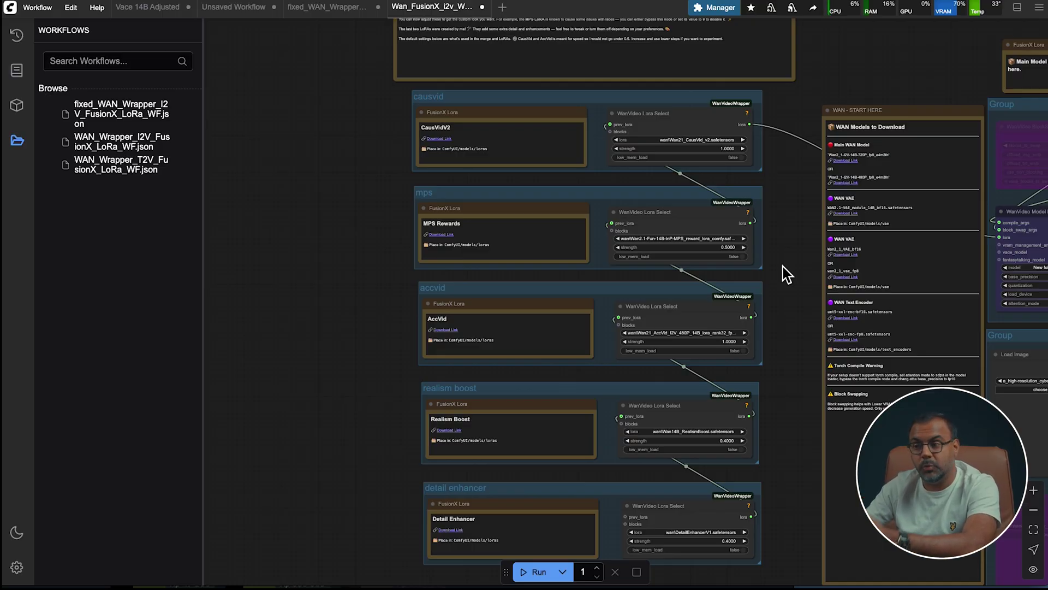
{"action": "left_click_drag", "start_coordinate": [786, 268], "coordinate": [600, 221]}
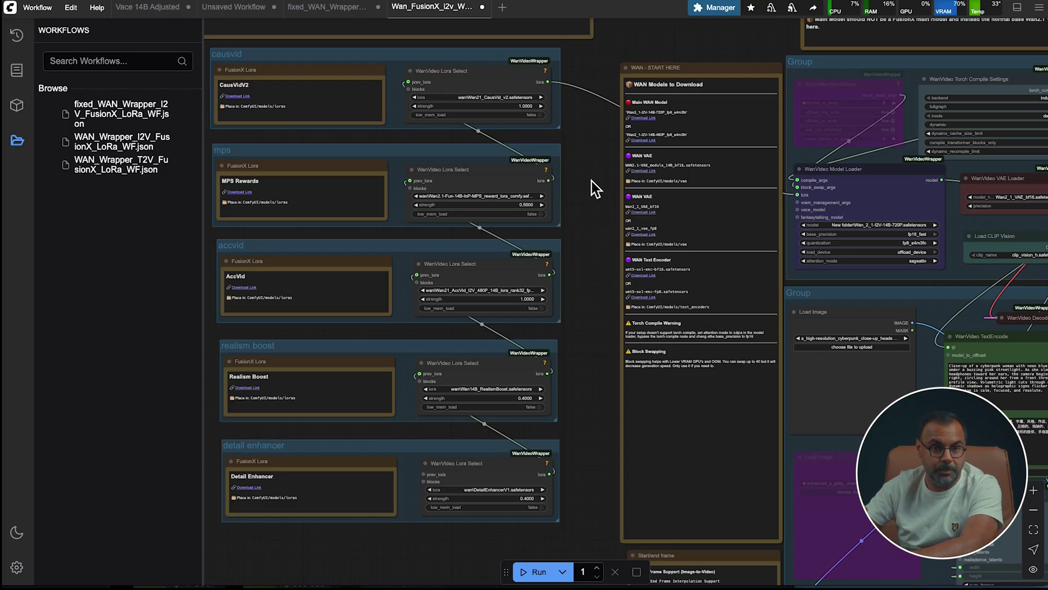
{"action": "scroll", "coordinate": [527, 105], "scroll_direction": "up", "scroll_amount": 5}
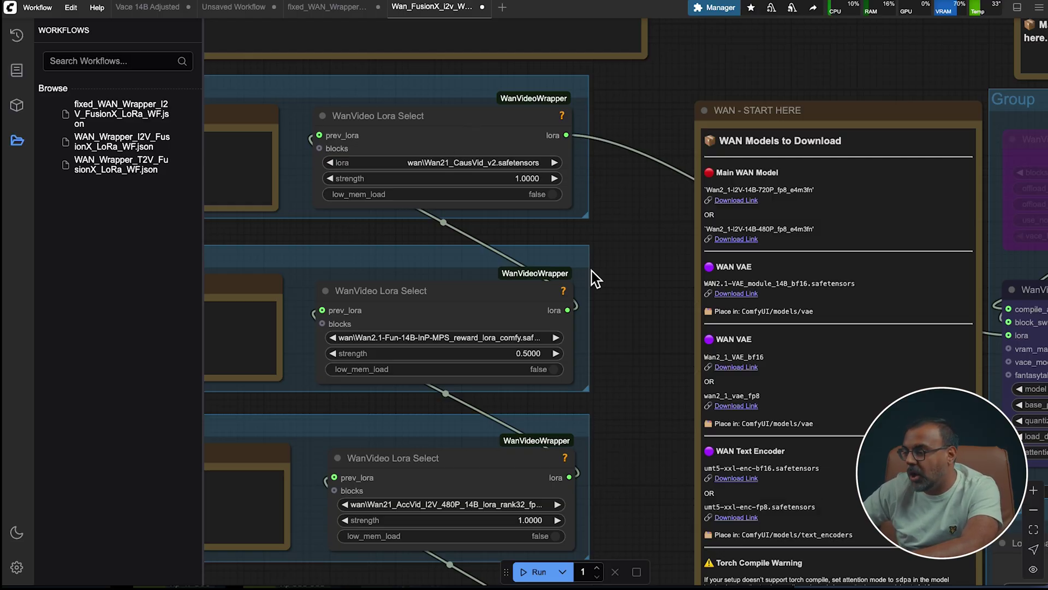
{"action": "left_click", "coordinate": [606, 405]}
{"action": "left_click_drag", "start_coordinate": [605, 405], "coordinate": [608, 197]}
{"action": "left_click_drag", "start_coordinate": [606, 436], "coordinate": [604, 254]}
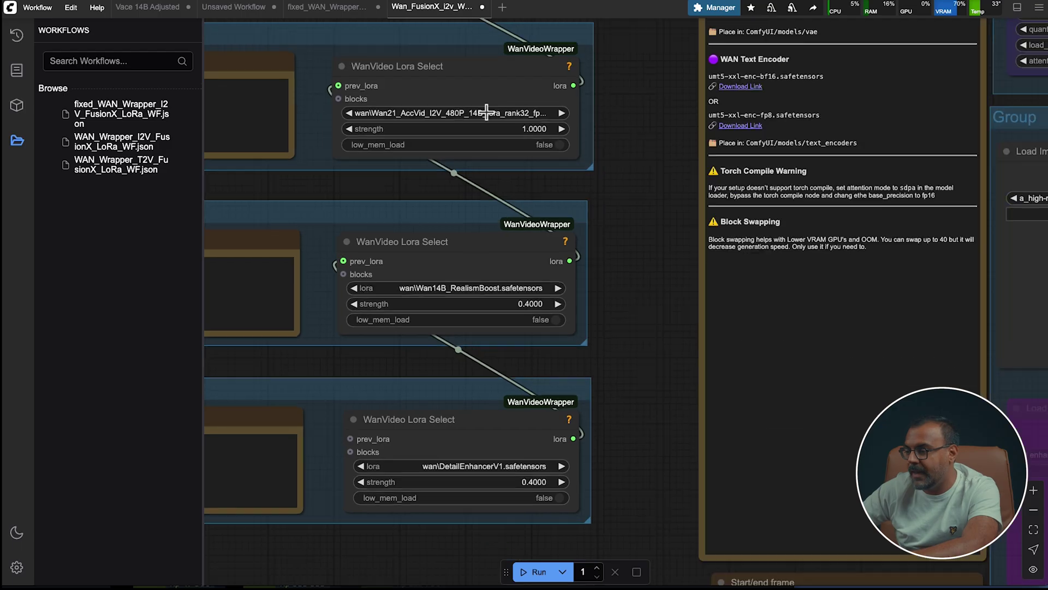
{"action": "left_click_drag", "start_coordinate": [646, 402], "coordinate": [646, 260]}
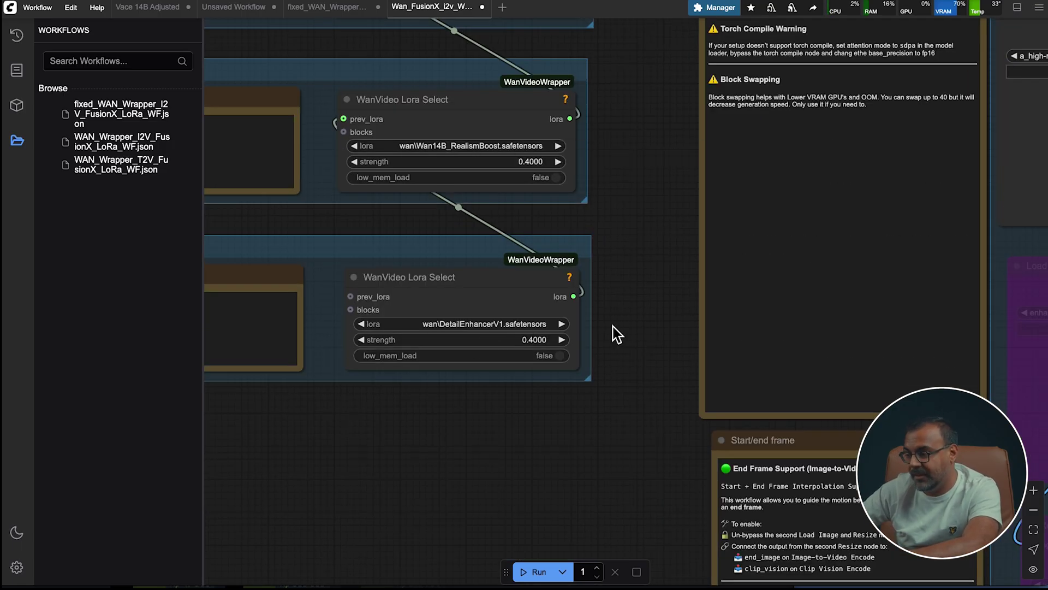
{"action": "scroll", "coordinate": [583, 401], "scroll_direction": "up", "scroll_amount": 10}
{"action": "left_click_drag", "start_coordinate": [581, 394], "coordinate": [524, 349]}
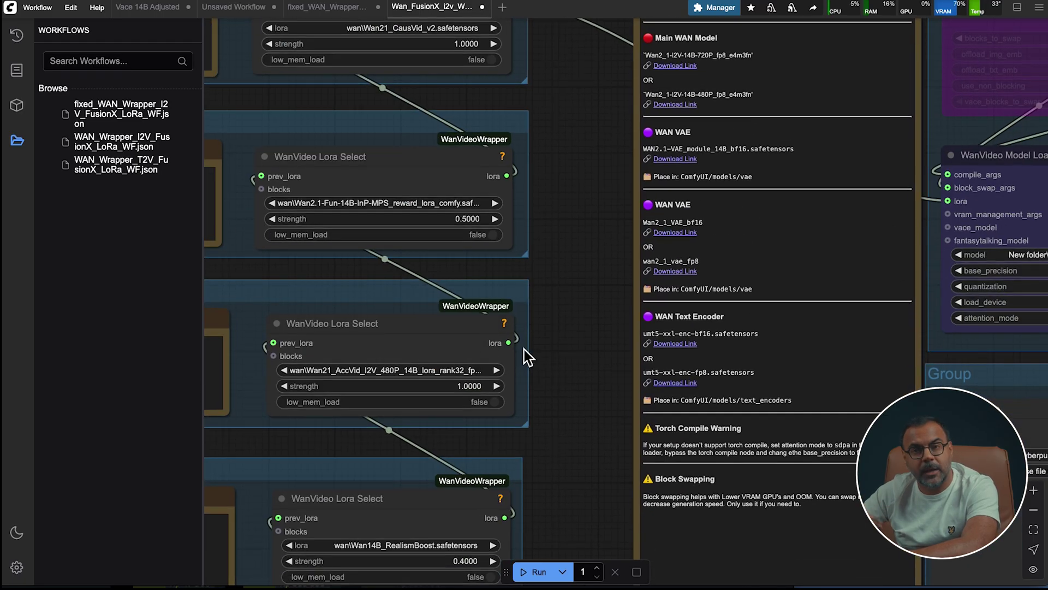
{"action": "left_click_drag", "start_coordinate": [547, 222], "coordinate": [543, 306]}
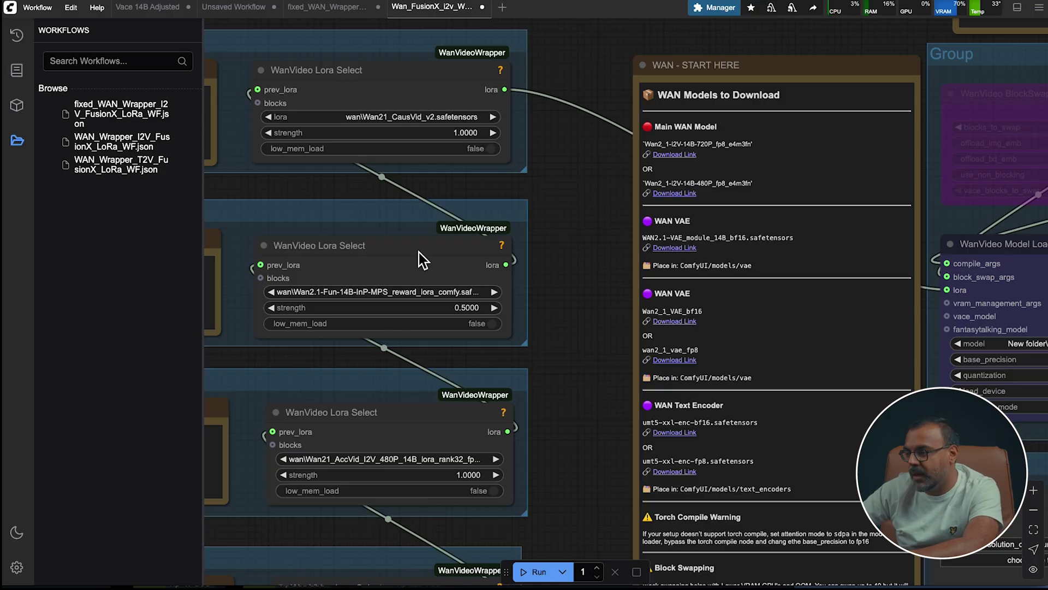
{"action": "scroll", "coordinate": [542, 431], "scroll_direction": "down", "scroll_amount": 7}
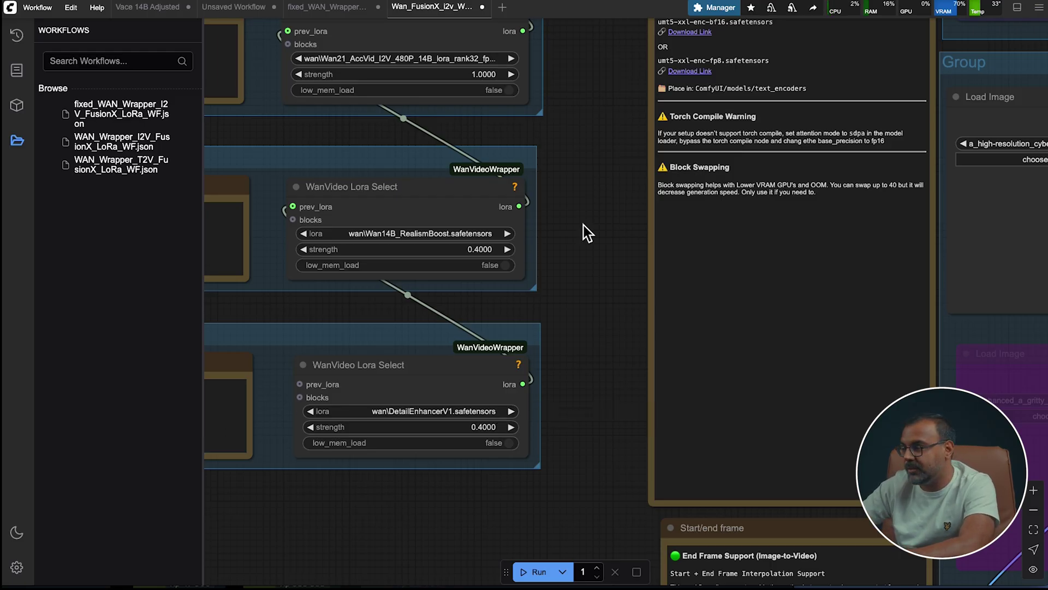
{"action": "scroll", "coordinate": [583, 232], "scroll_direction": "up", "scroll_amount": 10}
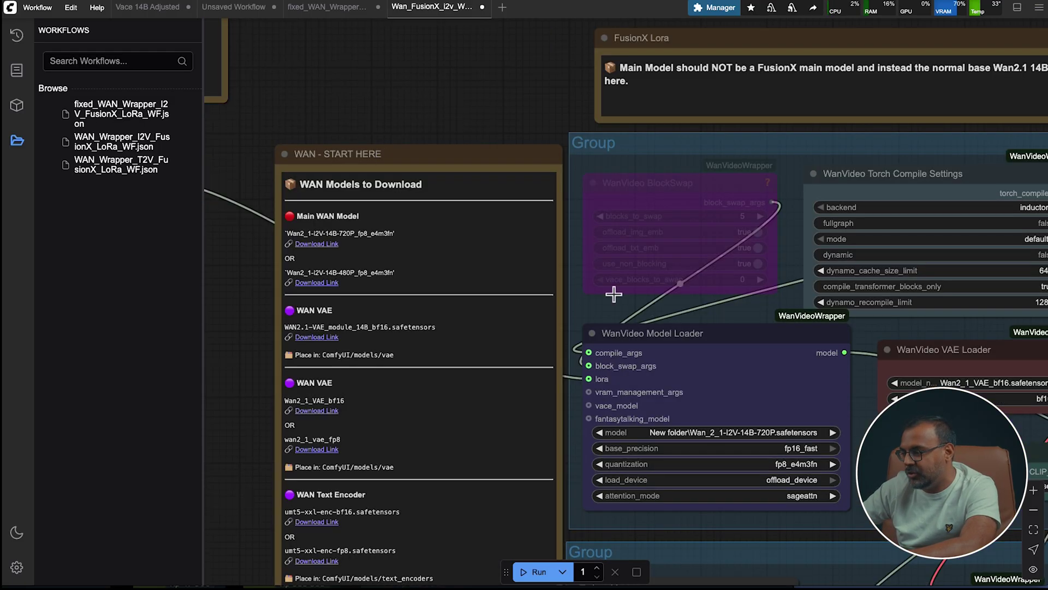
Step: Switch the WanVideo Model Loader's base precision to bf16
{"action": "left_click_drag", "start_coordinate": [533, 98], "coordinate": [327, 35]}
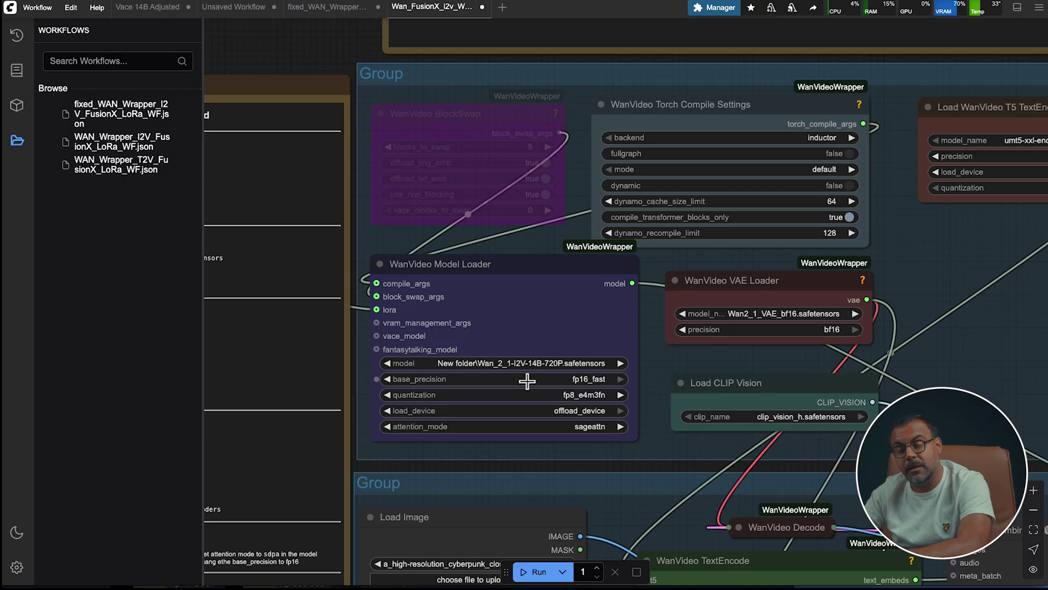
{"action": "scroll", "coordinate": [527, 381], "scroll_direction": "right", "scroll_amount": 3}
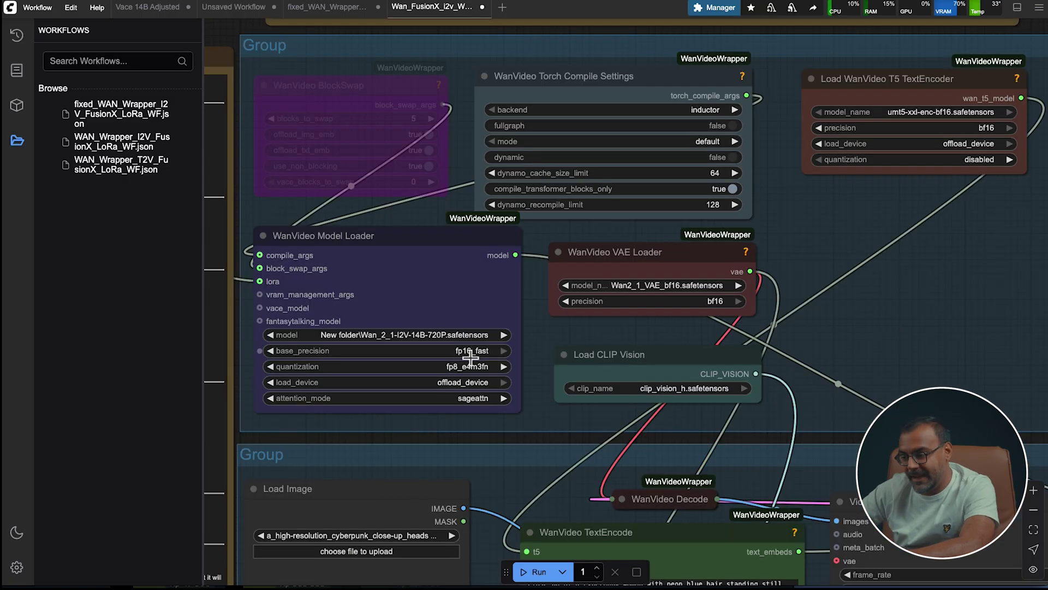
{"action": "left_click", "coordinate": [417, 350]}
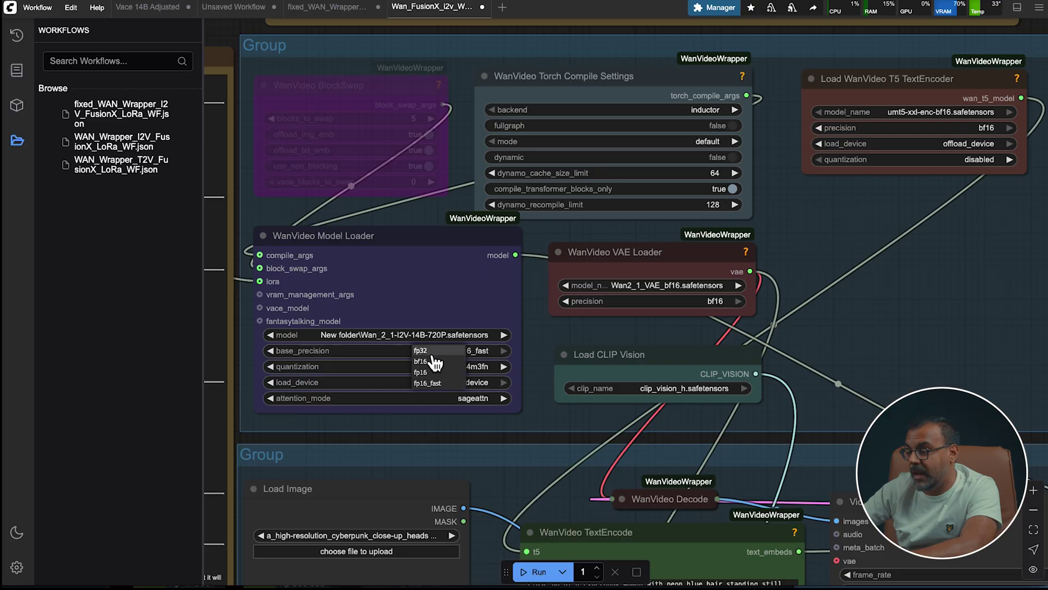
{"action": "left_click", "coordinate": [437, 361]}
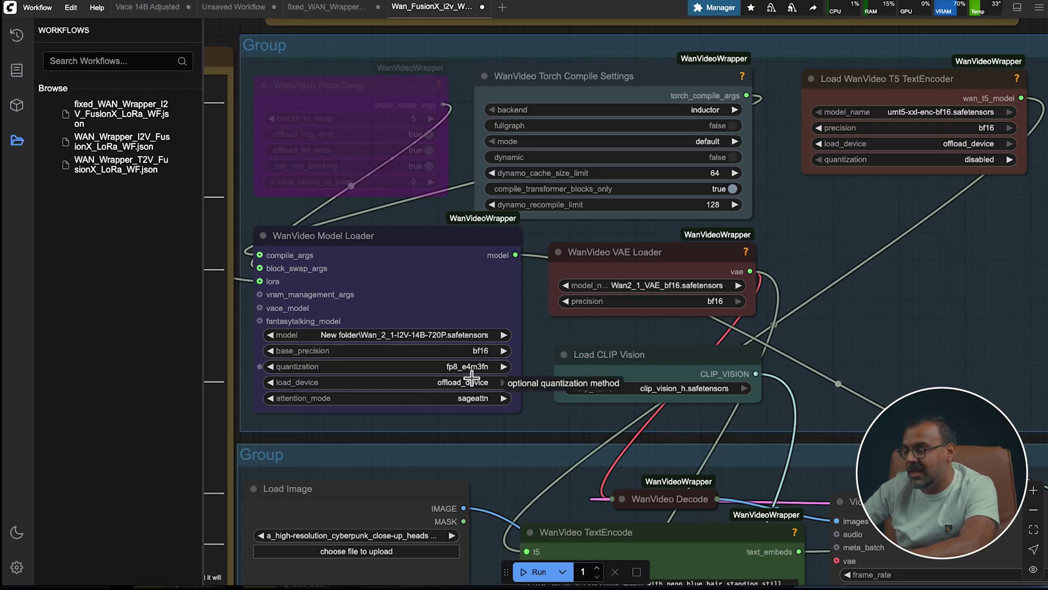
Step: Bypass WanVideo Torch Compile Settings and set the loader's quantization to fp8_e5m2
{"action": "right_click", "coordinate": [588, 87]}
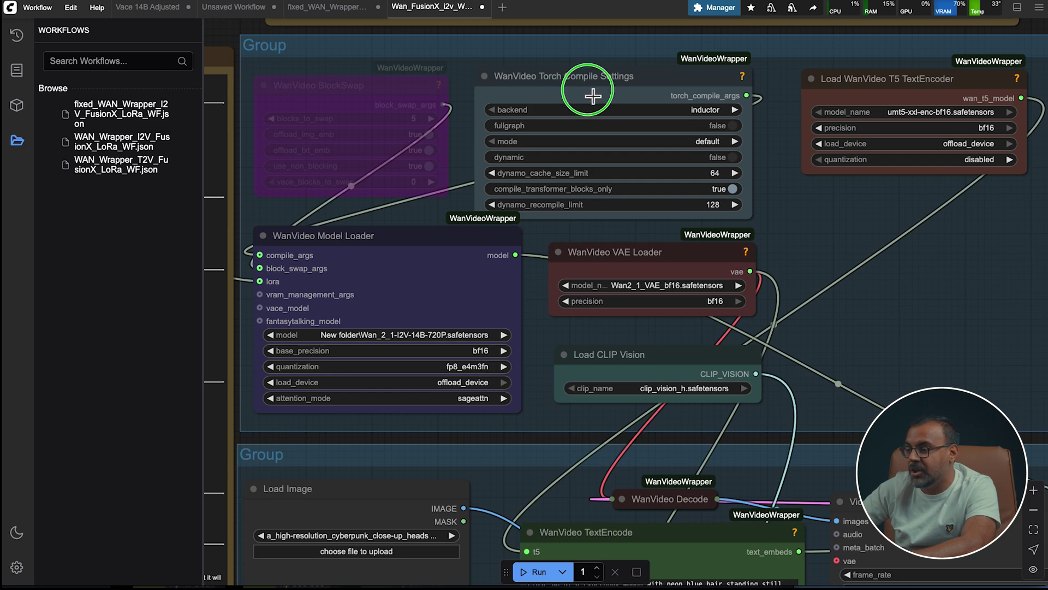
{"action": "left_click", "coordinate": [595, 250]}
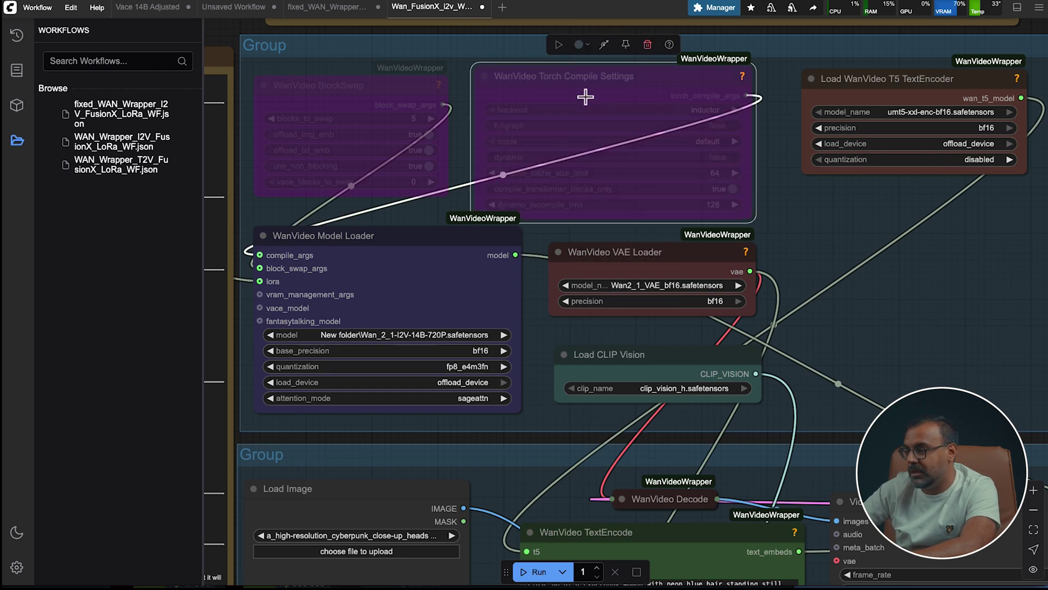
{"action": "left_click", "coordinate": [474, 375]}
{"action": "left_click", "coordinate": [492, 398]}
{"action": "left_click_drag", "start_coordinate": [521, 359], "coordinate": [416, 297]}
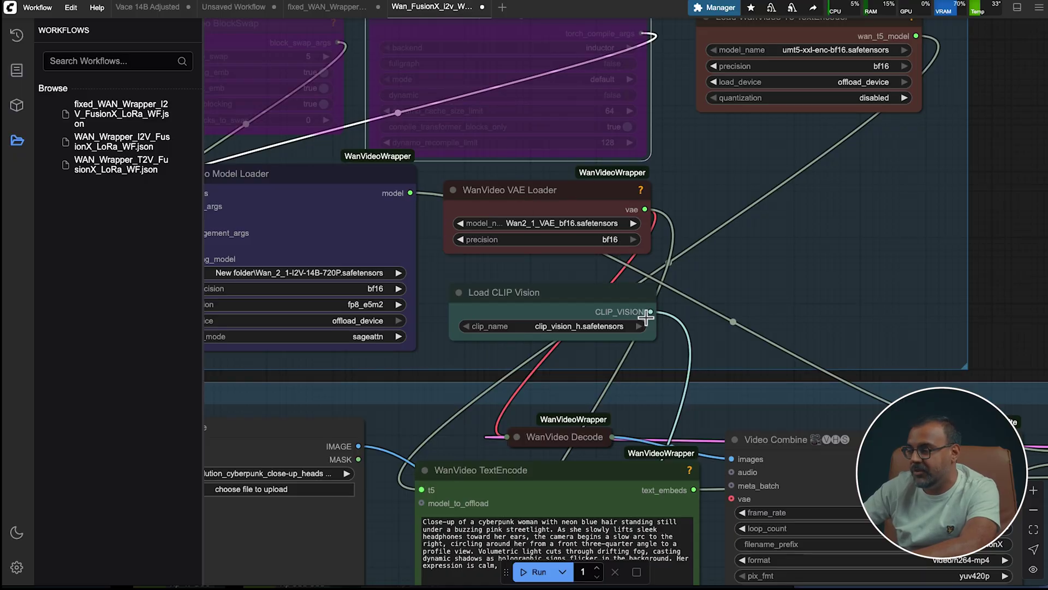
Step: Pan to the encode nodes and drag WanVideo ClipVision Encode slightly down, just under ImageToVideo Encode
{"action": "left_click_drag", "start_coordinate": [989, 199], "coordinate": [986, 289]}
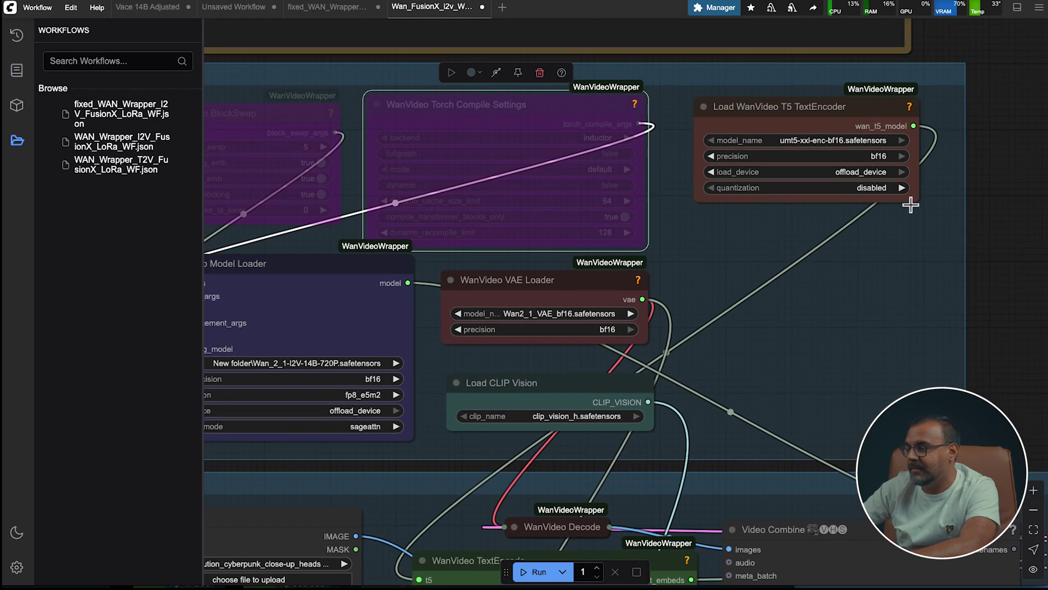
{"action": "scroll", "coordinate": [473, 123], "scroll_direction": "down", "scroll_amount": 9}
{"action": "scroll", "coordinate": [473, 123], "scroll_direction": "left", "scroll_amount": 3}
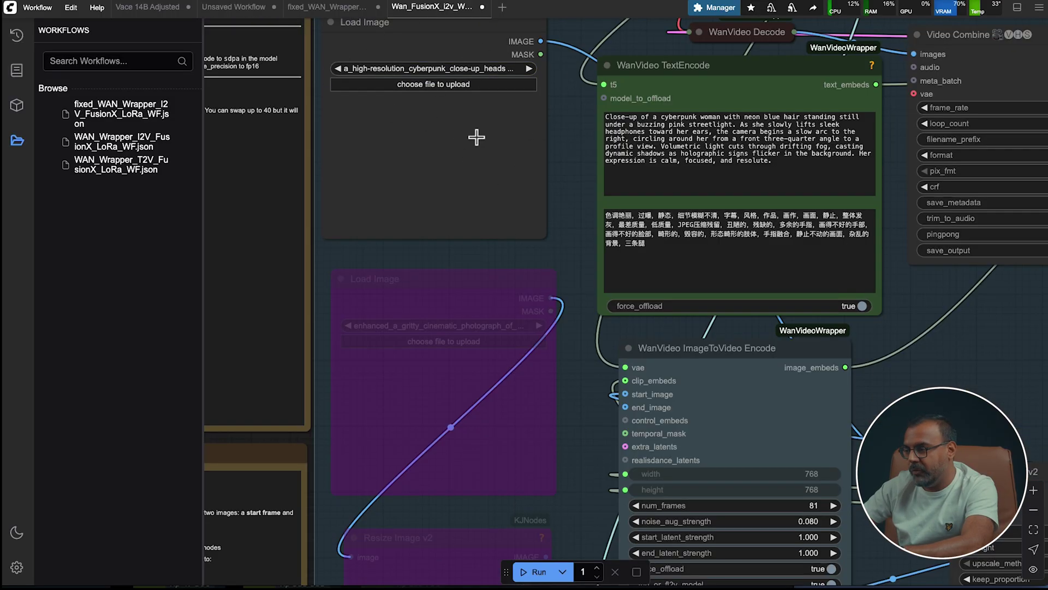
{"action": "scroll", "coordinate": [300, 436], "scroll_direction": "down", "scroll_amount": 5}
{"action": "scroll", "coordinate": [301, 435], "scroll_direction": "right", "scroll_amount": 4}
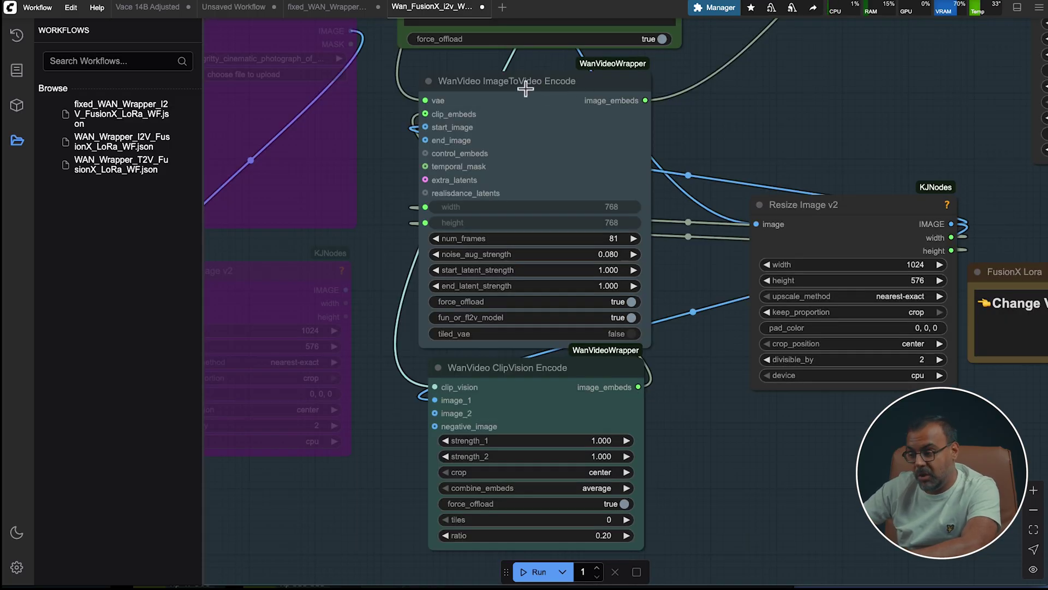
{"action": "left_click_drag", "start_coordinate": [600, 367], "coordinate": [590, 398]}
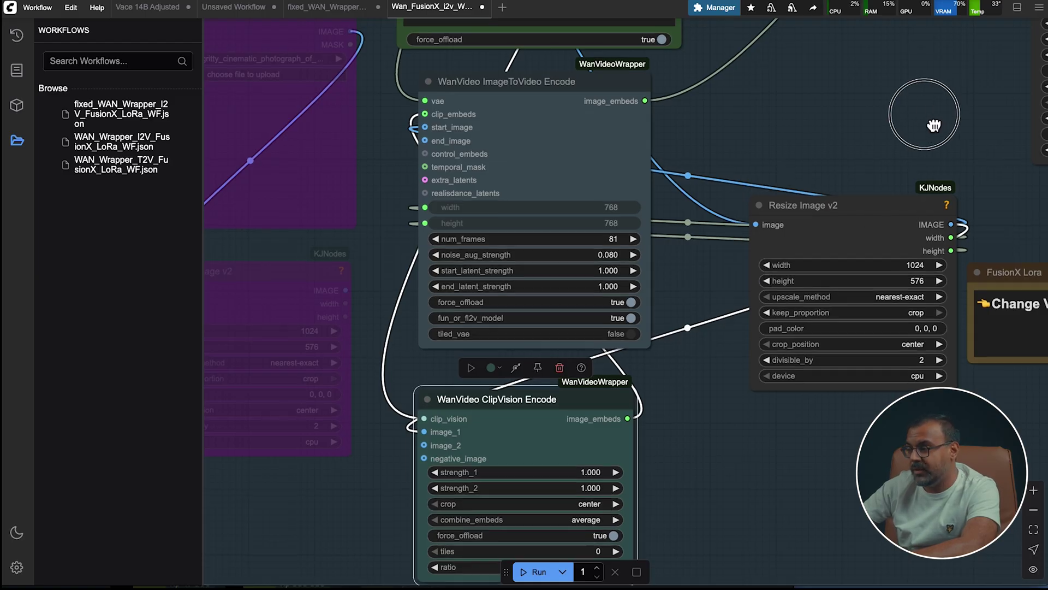
{"action": "scroll", "coordinate": [931, 112], "scroll_direction": "right", "scroll_amount": 13}
{"action": "scroll", "coordinate": [931, 112], "scroll_direction": "up", "scroll_amount": 8}
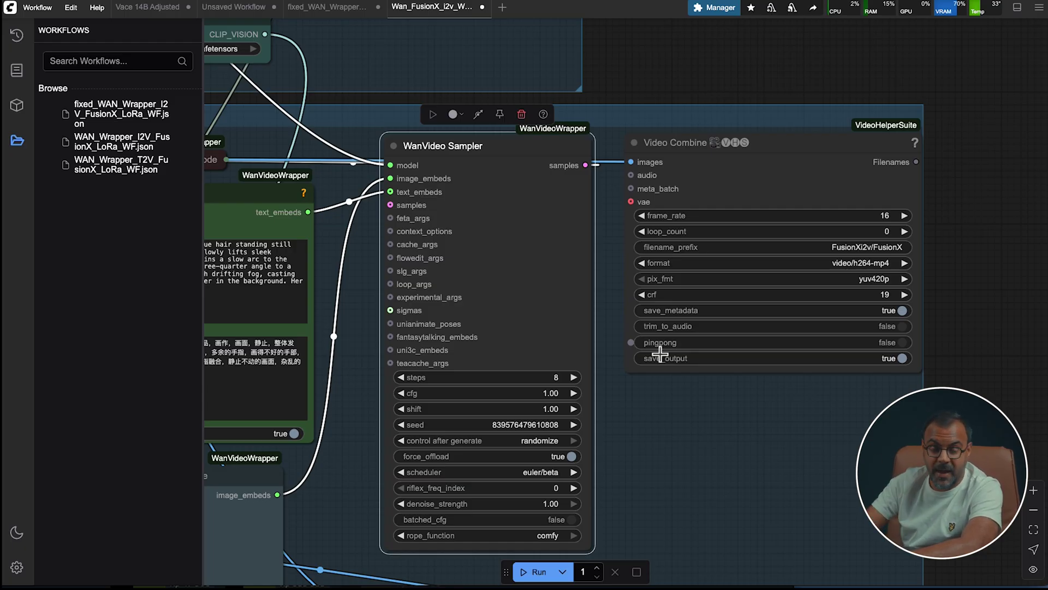
{"action": "scroll", "coordinate": [753, 88], "scroll_direction": "down", "scroll_amount": 8}
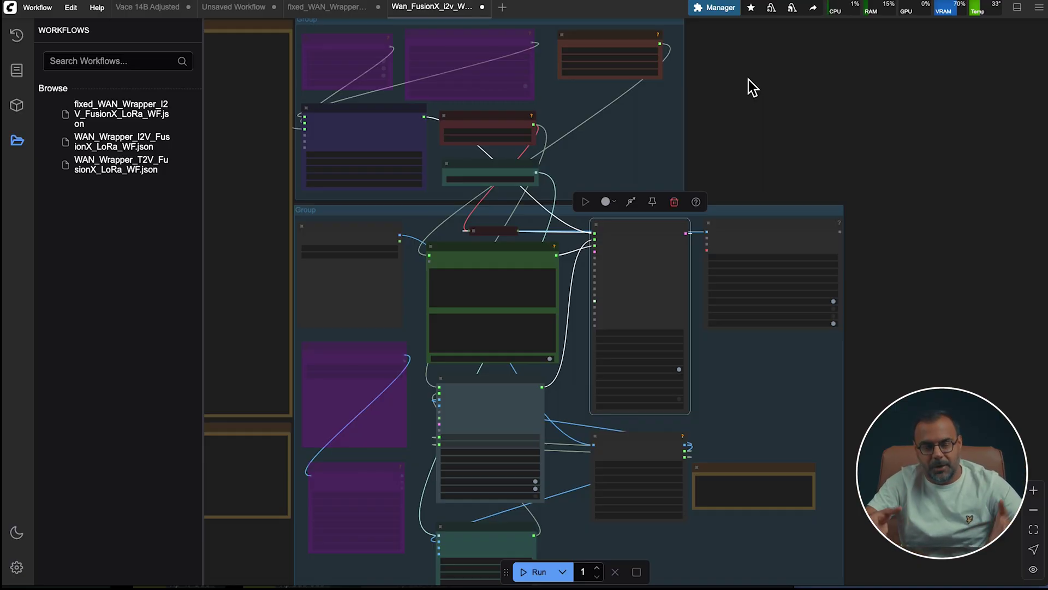
{"action": "left_click_drag", "start_coordinate": [749, 80], "coordinate": [863, 37]}
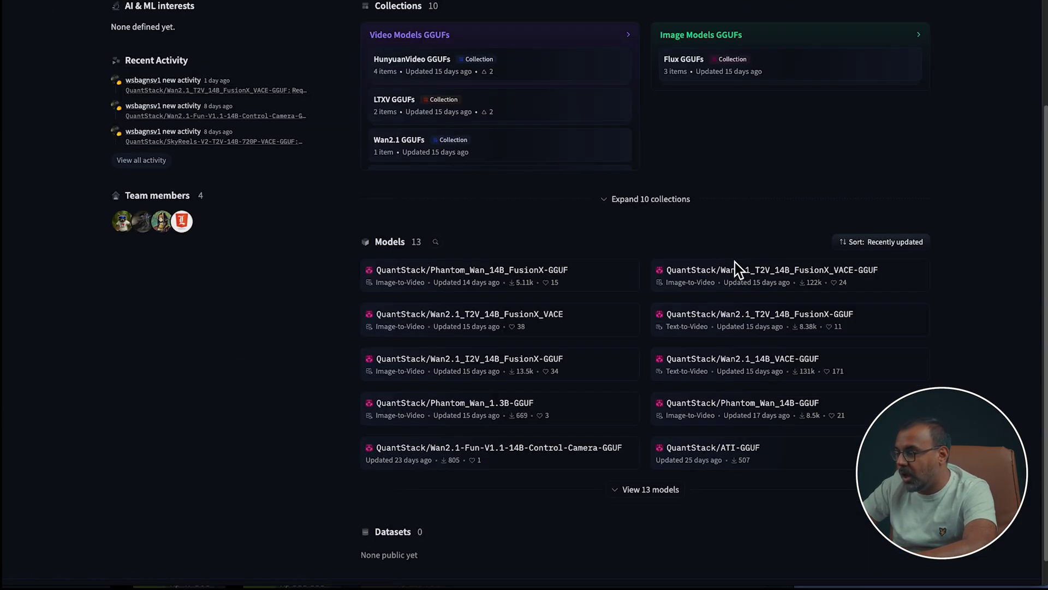
Step: Open QuantStack's Wan2.1_T2V_14B_FusionX_VACE-GGUF model page from the Models list
{"action": "left_click", "coordinate": [784, 278]}
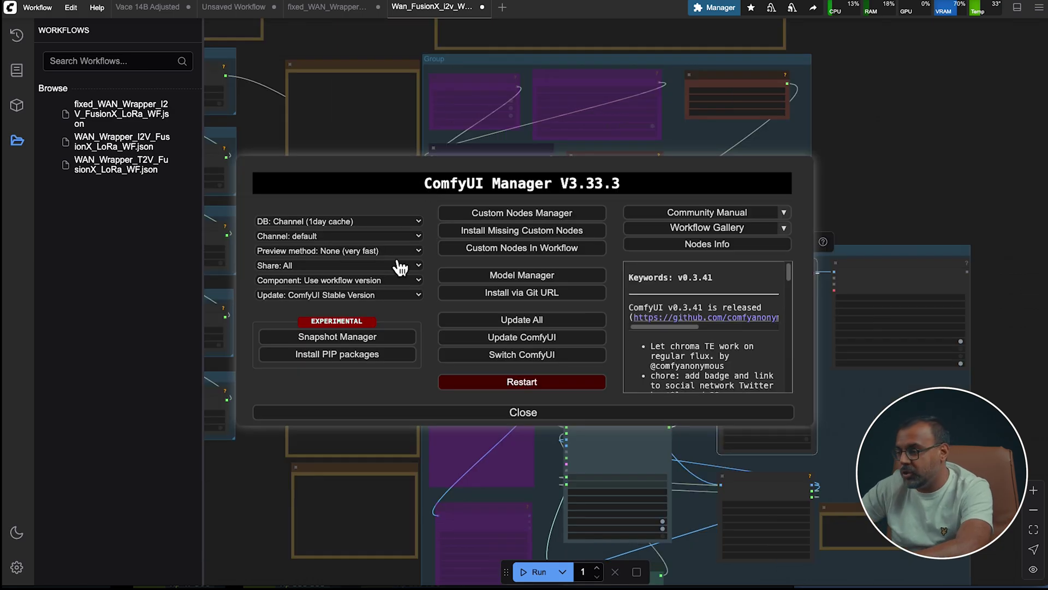
Step: Install the ComfyUI-GGUF custom node pack, then confirm the ComfyUI refresh and browser reload
{"action": "left_click", "coordinate": [540, 221]}
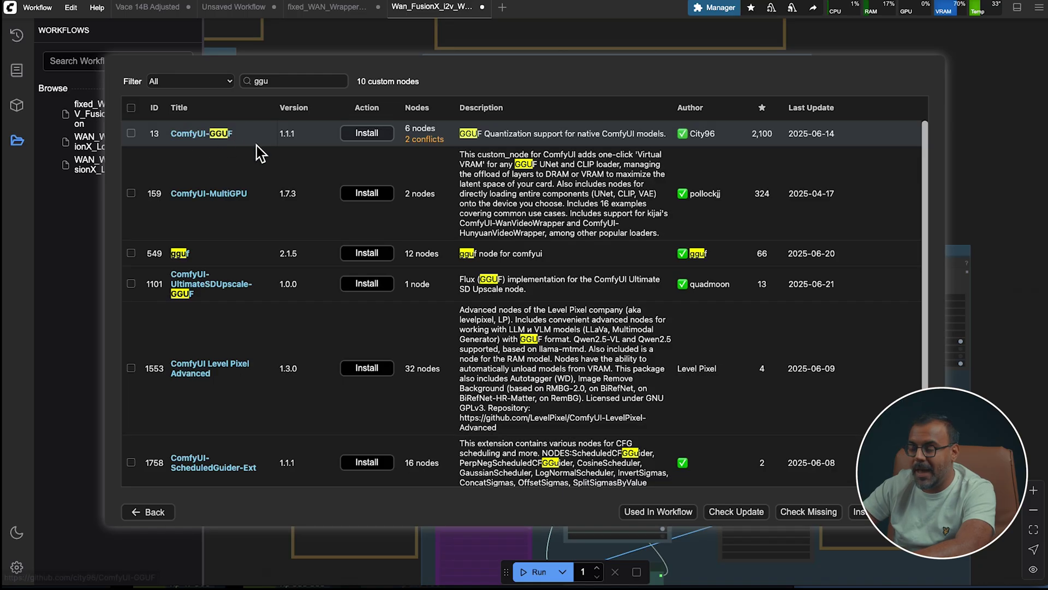
{"action": "left_click", "coordinate": [365, 135]}
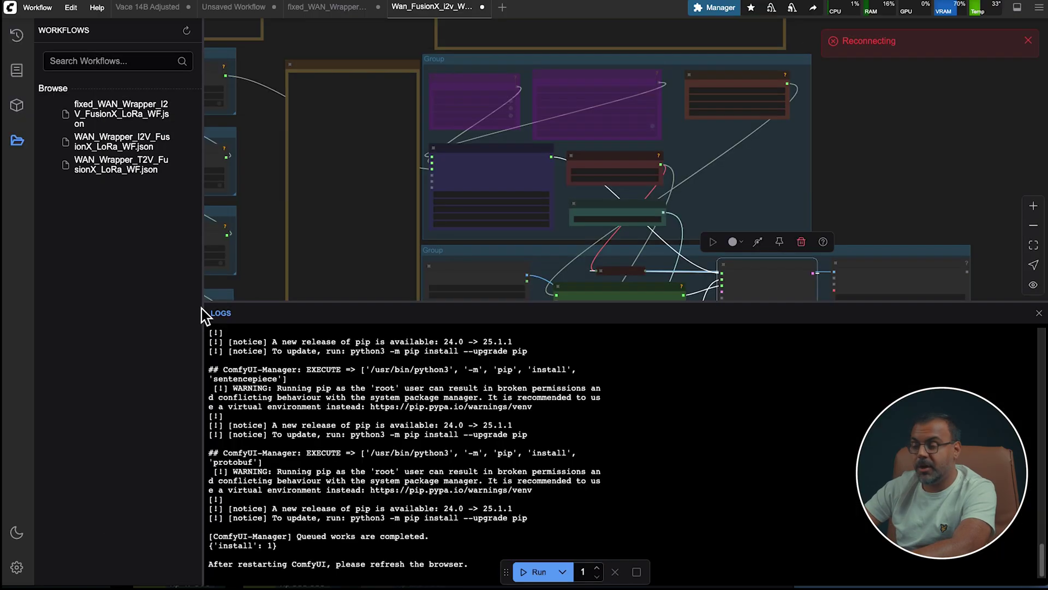
{"action": "key", "text": "Return"}
{"action": "left_click", "coordinate": [543, 218]}
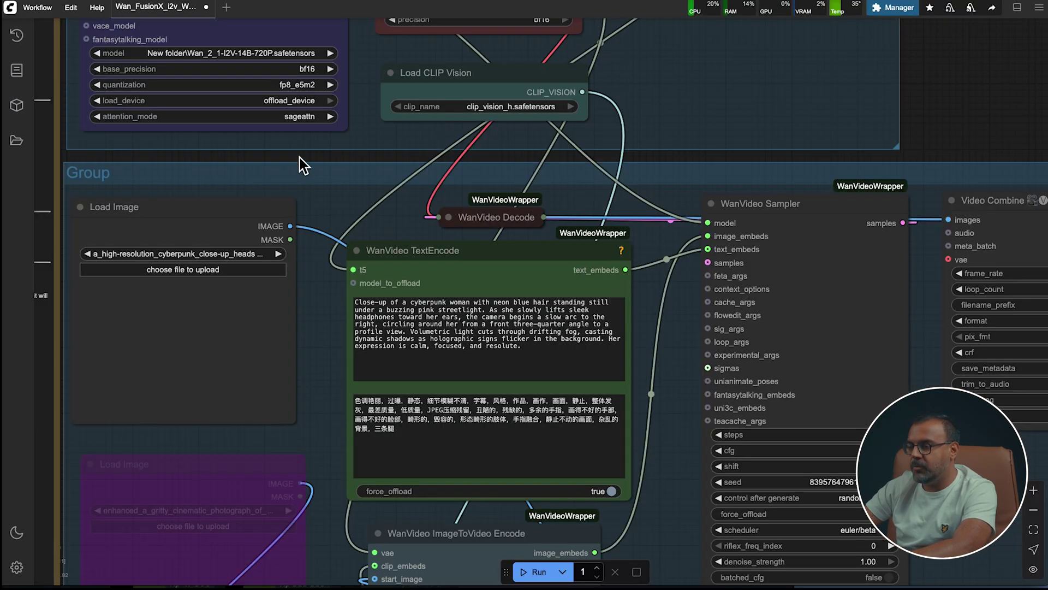
Step: Review the WanVideo loader nodes, then open ComfyUI/models/diffusion_models to check the downloaded Wan files
{"action": "left_click_drag", "start_coordinate": [300, 158], "coordinate": [534, 312]}
{"action": "scroll", "coordinate": [534, 312], "scroll_direction": "up", "scroll_amount": 2}
{"action": "left_click_drag", "start_coordinate": [560, 382], "coordinate": [559, 383]}
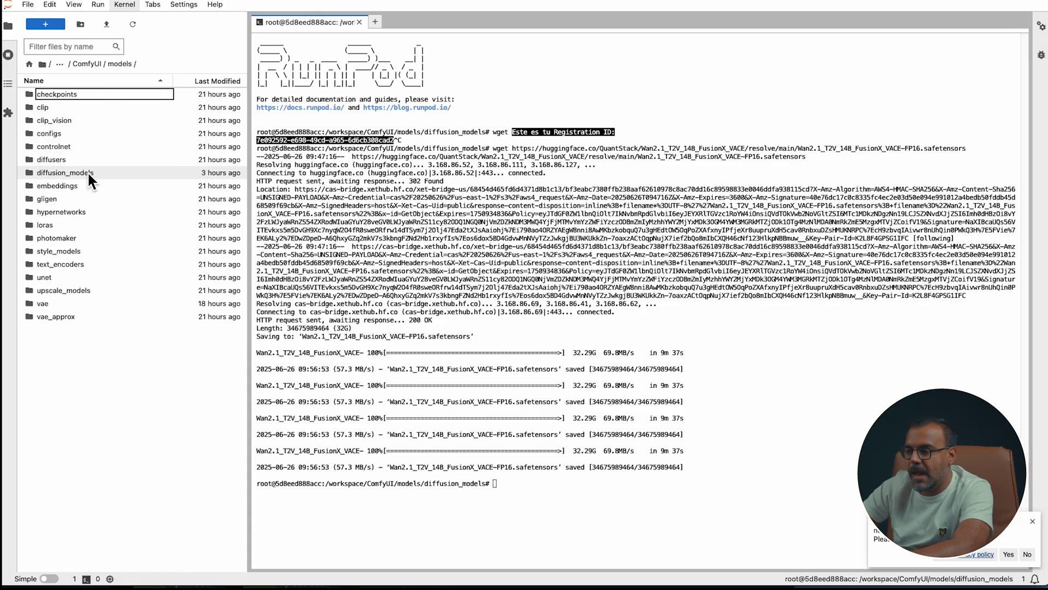
{"action": "left_click", "coordinate": [87, 171]}
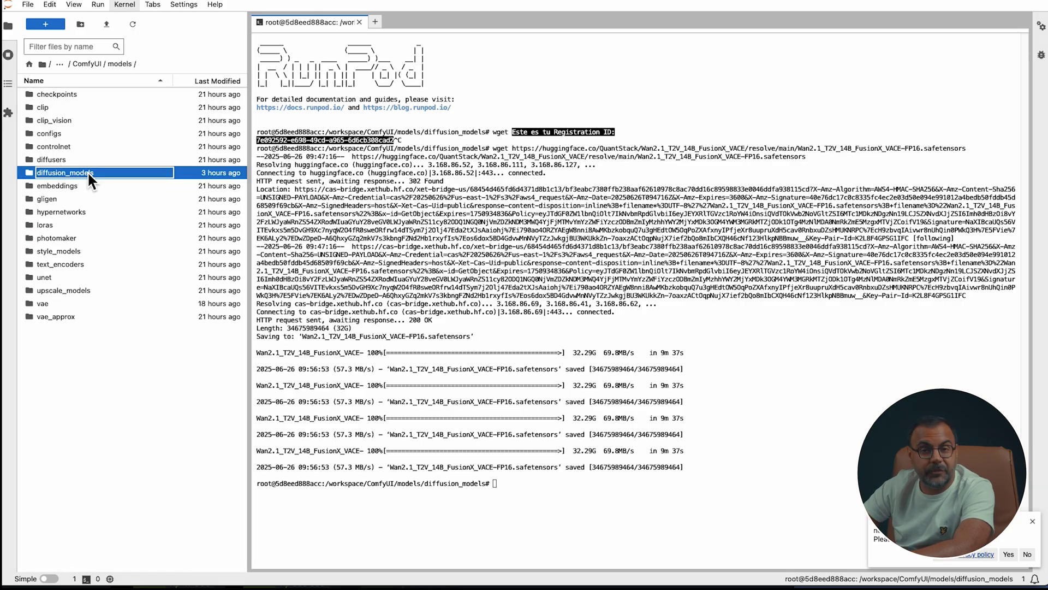
{"action": "double_click", "coordinate": [88, 172]}
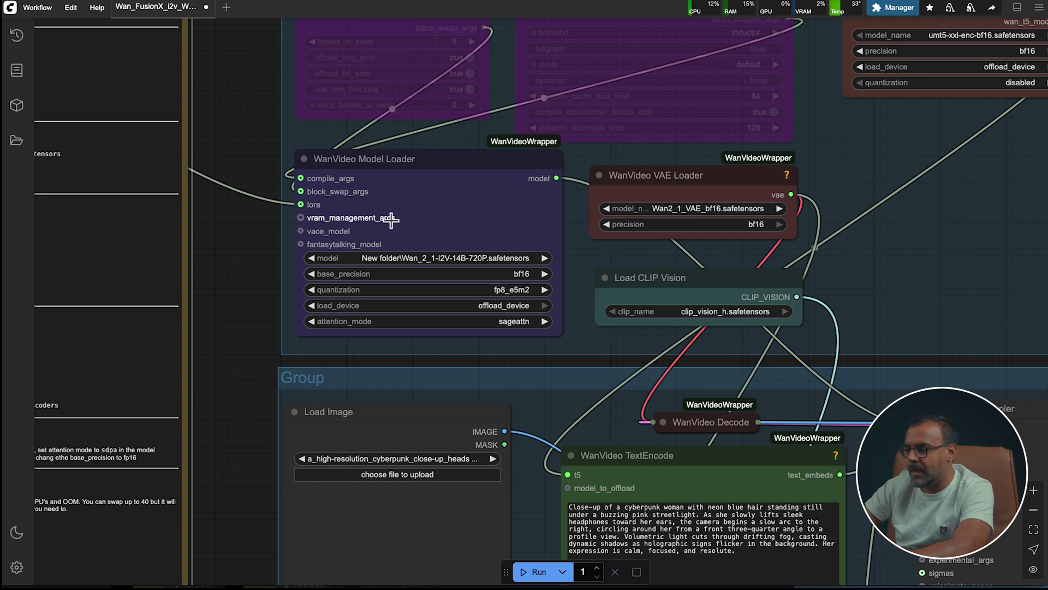
Step: Load the Native GGUF FusionX i2v workflow JSON into ComfyUI and dismiss the missing-node warning
{"action": "mouse_move", "coordinate": [390, 219]}
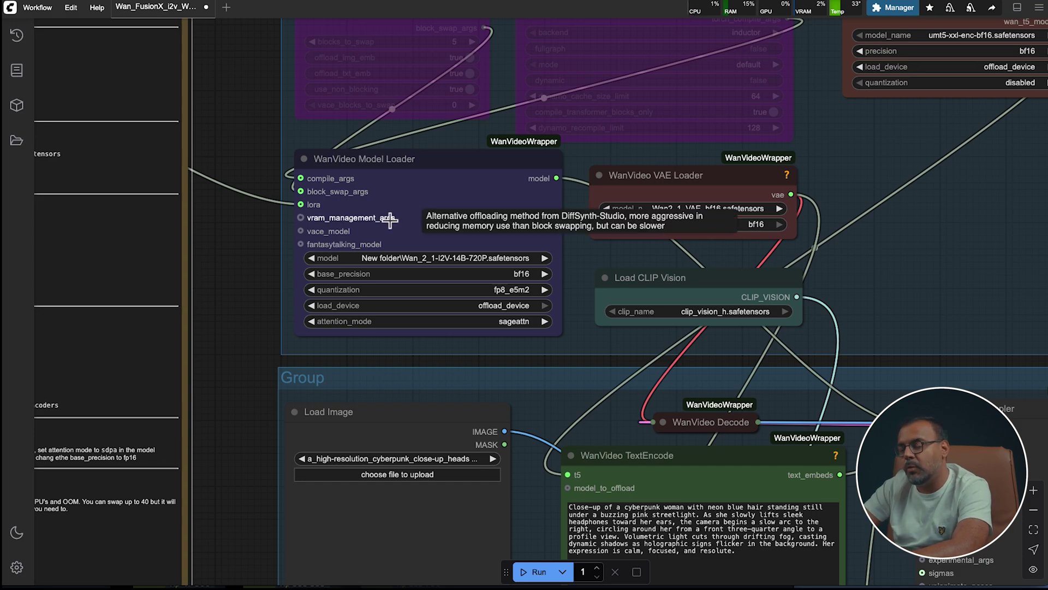
{"action": "left_click", "coordinate": [443, 256]}
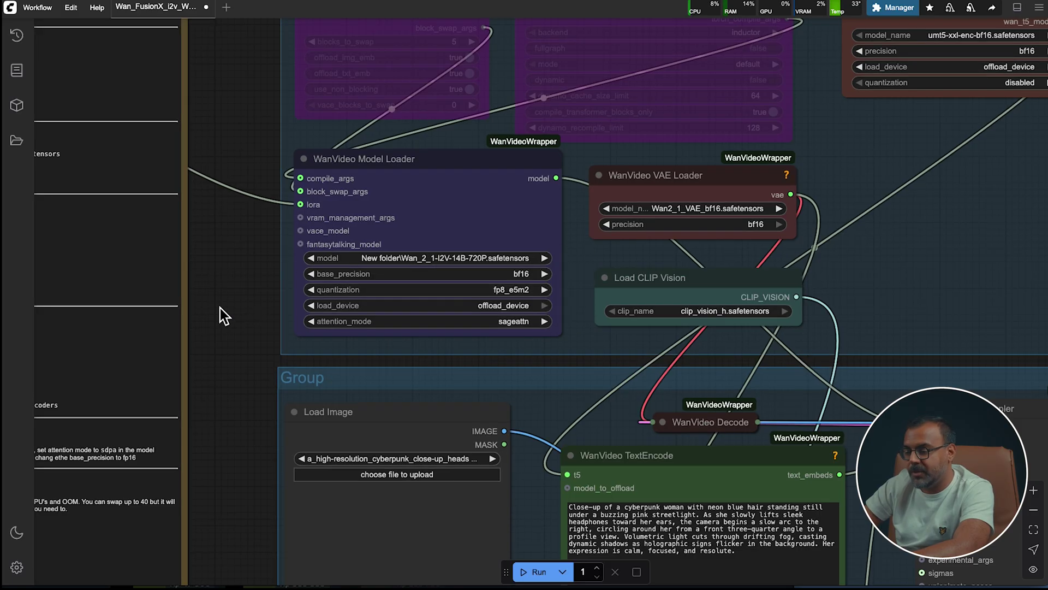
{"action": "key", "text": "super+Tab"}
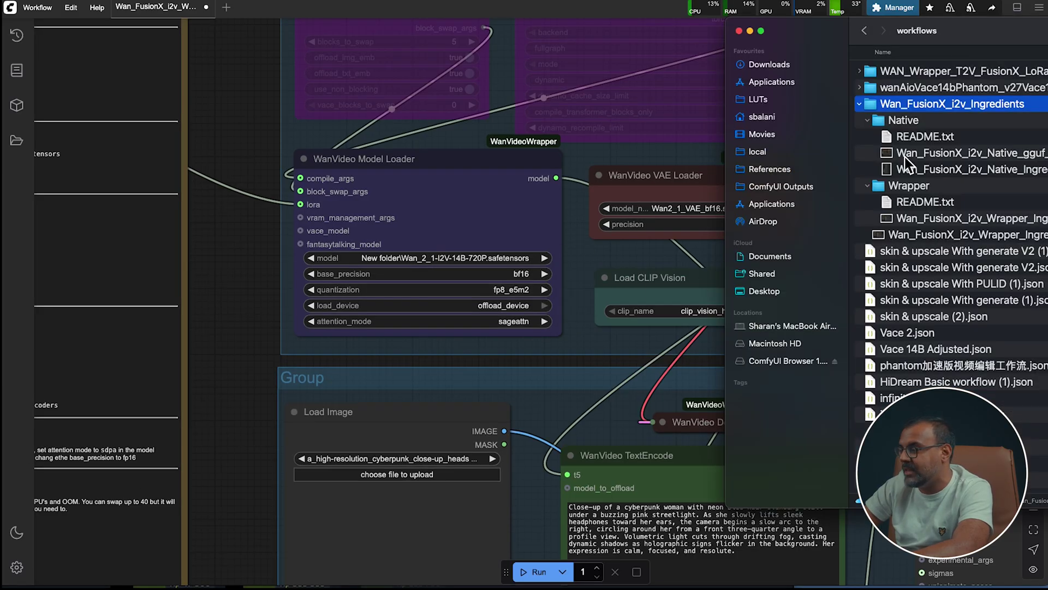
{"action": "left_click_drag", "start_coordinate": [961, 152], "coordinate": [257, 296]}
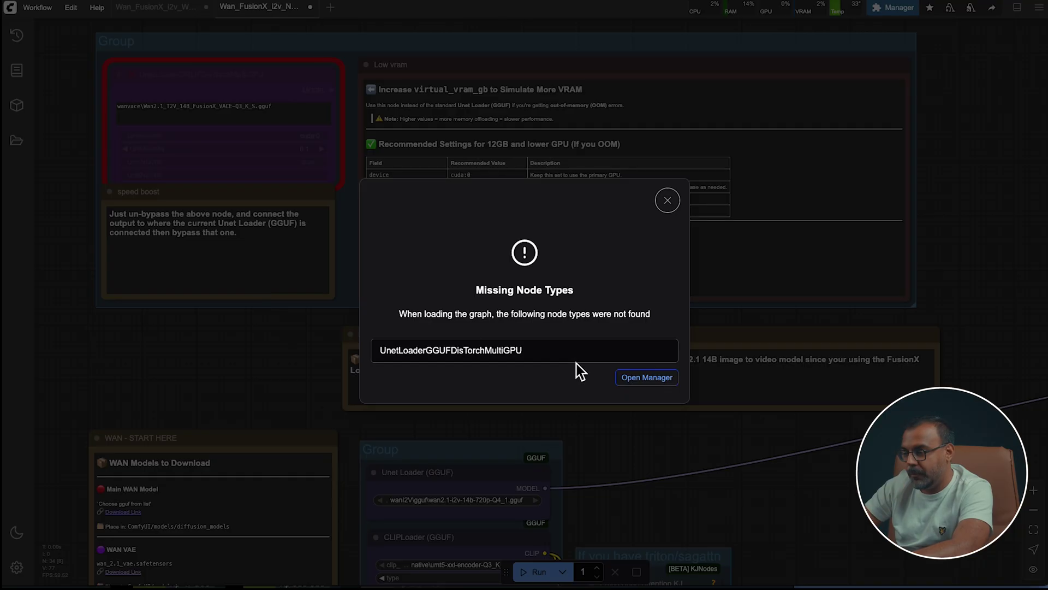
{"action": "left_click", "coordinate": [667, 199]}
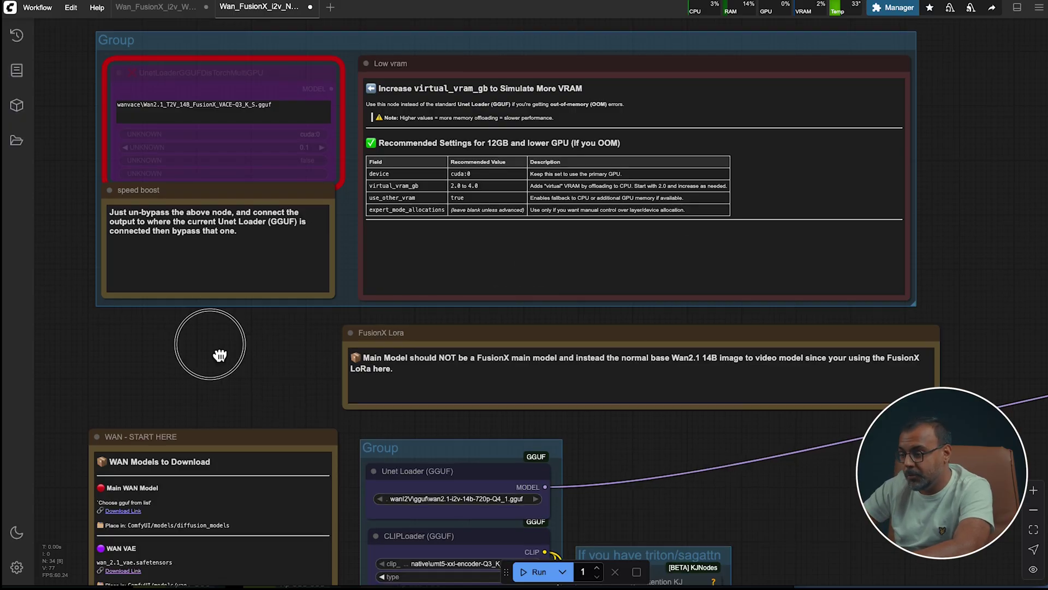
Step: Pan through the native workflow's loader nodes to the Patch Sage Attention KJ node and open its menu
{"action": "scroll", "coordinate": [220, 356], "scroll_direction": "down", "scroll_amount": 5}
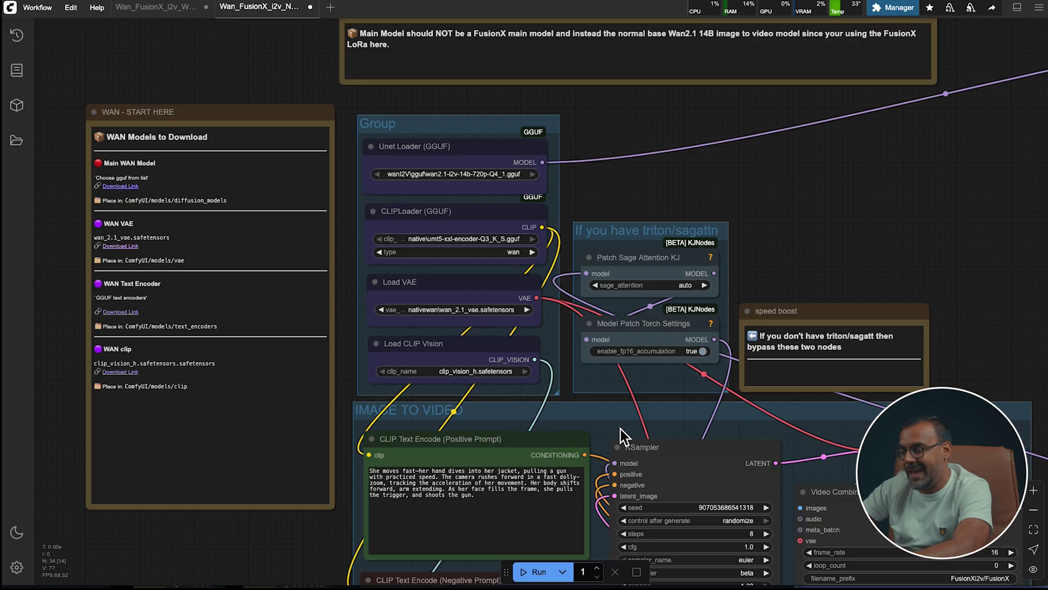
{"action": "scroll", "coordinate": [532, 254], "scroll_direction": "up", "scroll_amount": 2}
{"action": "left_click_drag", "start_coordinate": [826, 250], "coordinate": [735, 106]}
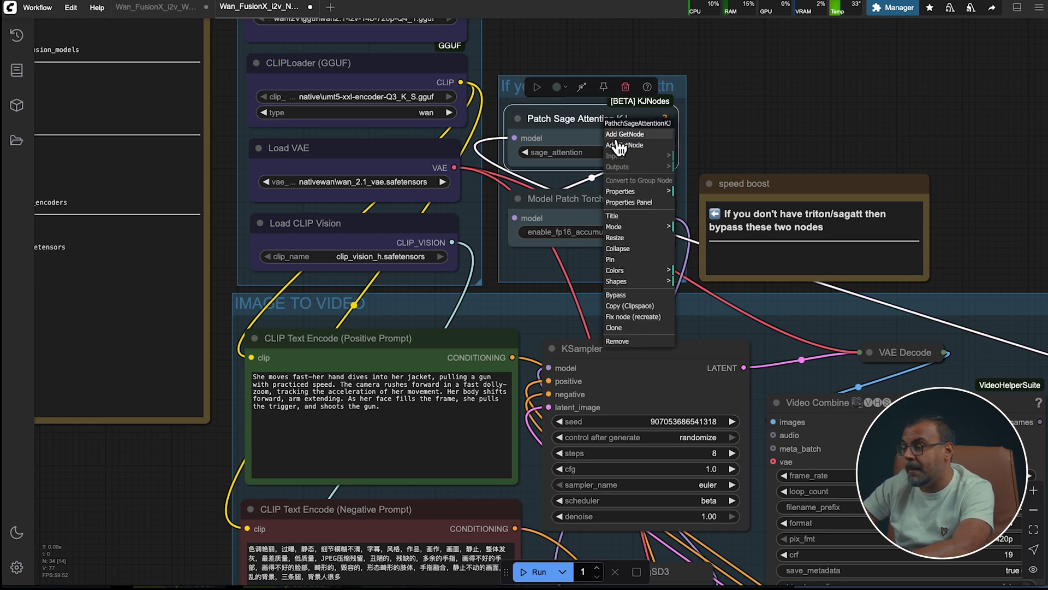
{"action": "right_click", "coordinate": [614, 131]}
Step: Bypass Patch Sage Attention KJ, then inspect Model Patch Torch Settings and the CLIP Vision Encode crop options
{"action": "left_click", "coordinate": [638, 295]}
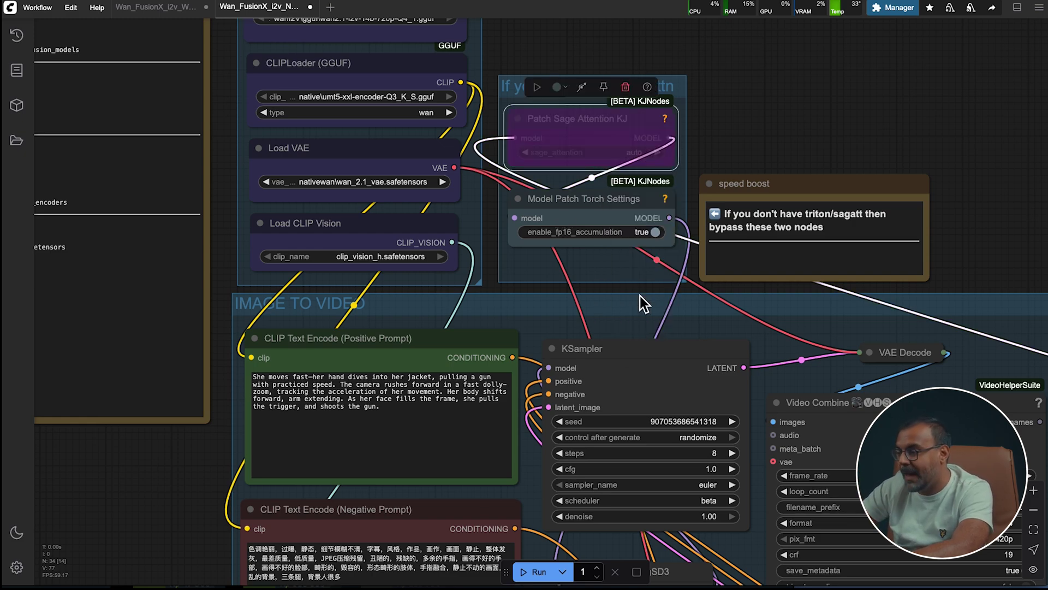
{"action": "right_click", "coordinate": [579, 213]}
{"action": "scroll", "coordinate": [121, 300], "scroll_direction": "down", "scroll_amount": 5}
{"action": "scroll", "coordinate": [186, 107], "scroll_direction": "up", "scroll_amount": 1}
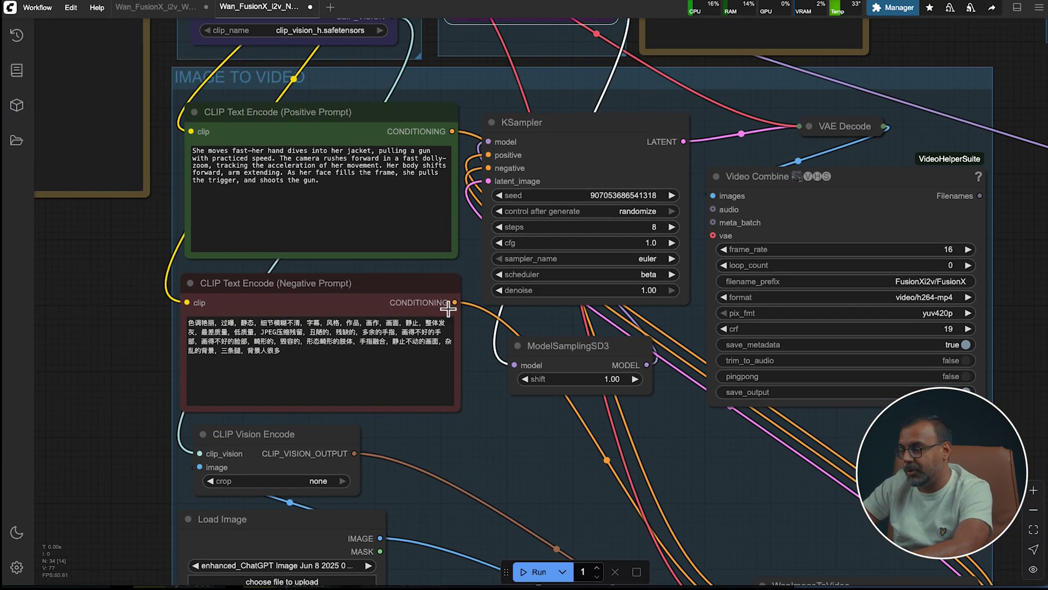
{"action": "scroll", "coordinate": [287, 265], "scroll_direction": "down", "scroll_amount": 5}
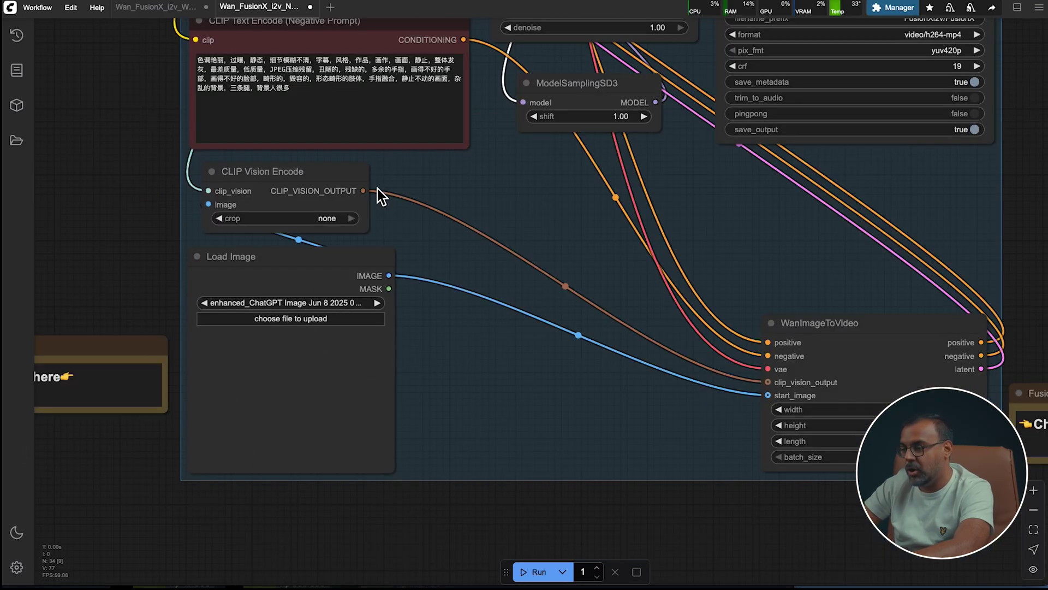
{"action": "left_click", "coordinate": [294, 223]}
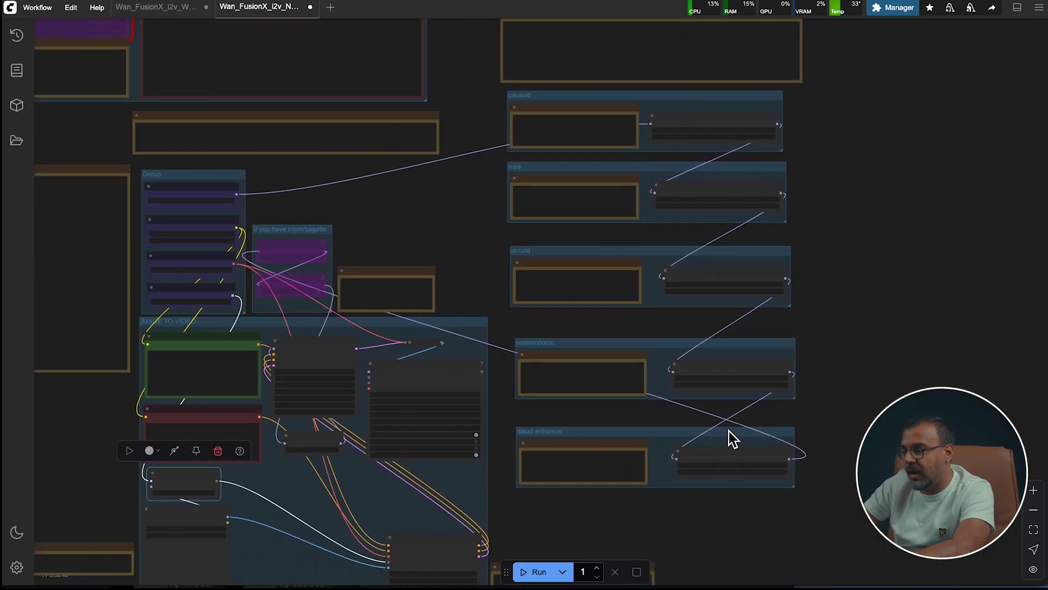
{"action": "left_click_drag", "start_coordinate": [522, 233], "coordinate": [549, 214]}
{"action": "scroll", "coordinate": [459, 206], "scroll_direction": "up", "scroll_amount": 1}
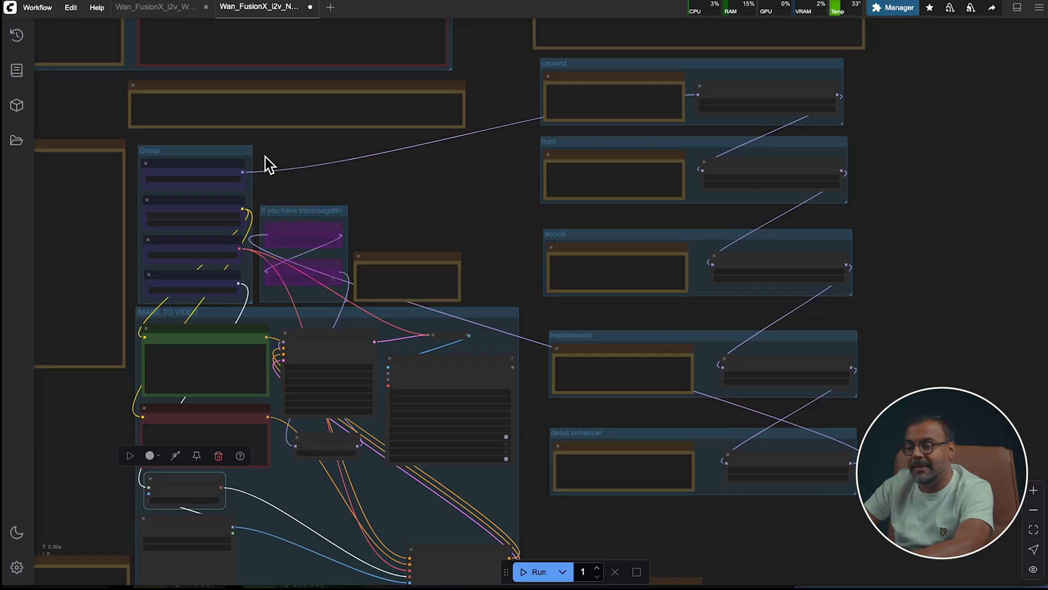
{"action": "scroll", "coordinate": [266, 158], "scroll_direction": "up", "scroll_amount": 10}
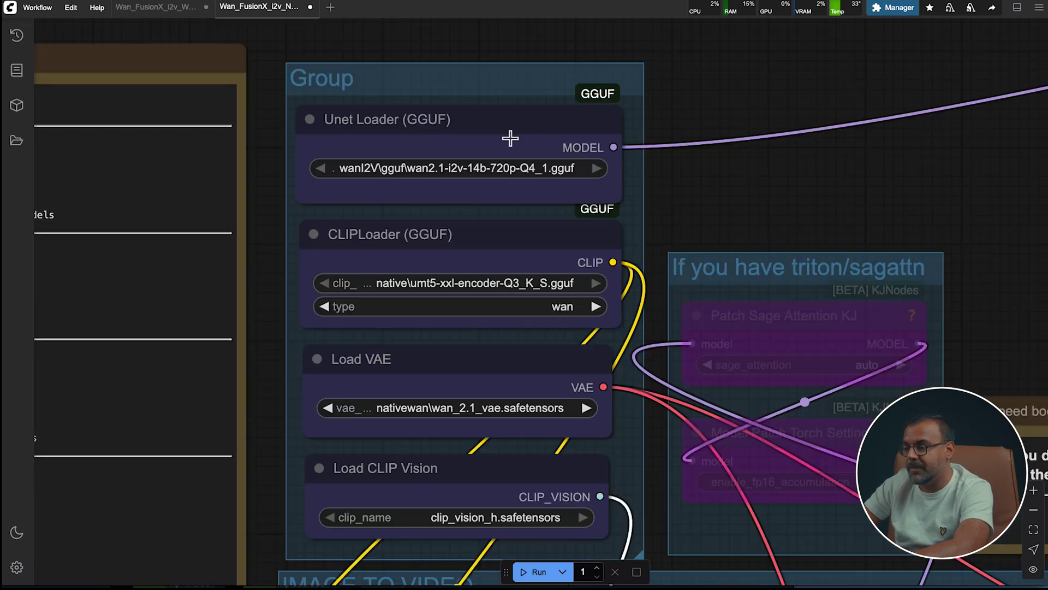